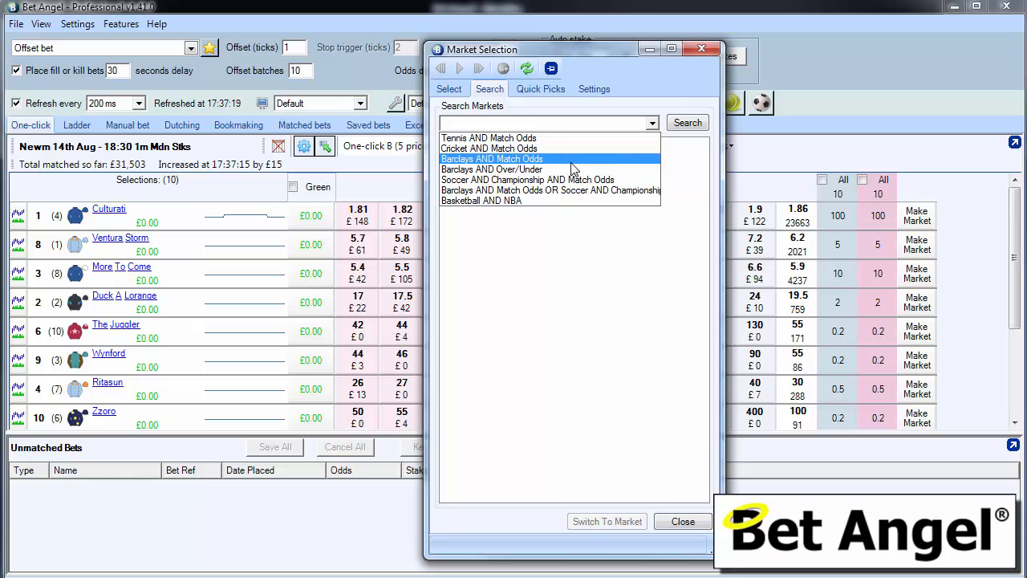
Run the saved market search "Barclays AND Match Odds" and browse the matching soccer markets
left_click(573, 160)
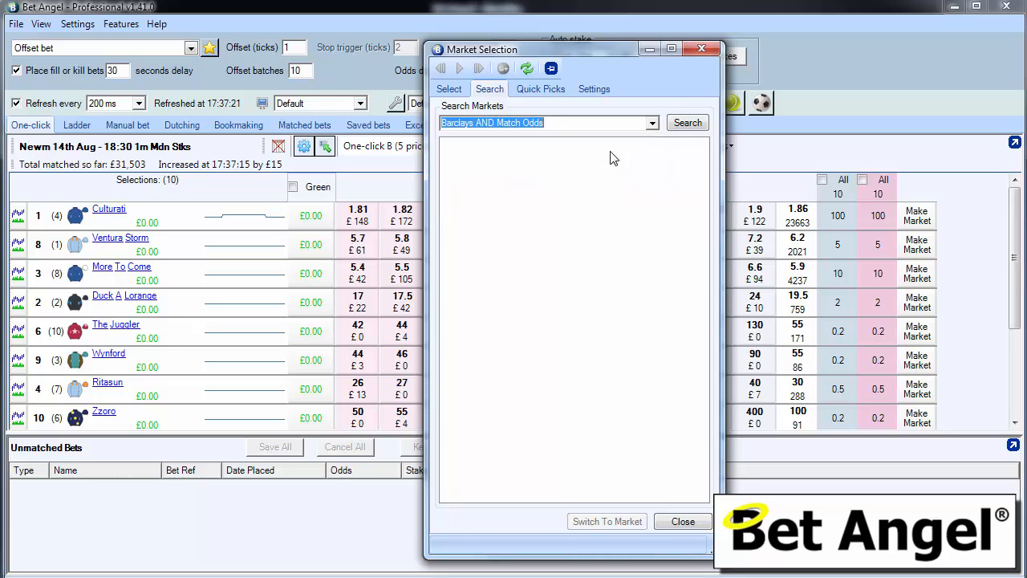
left_click(686, 124)
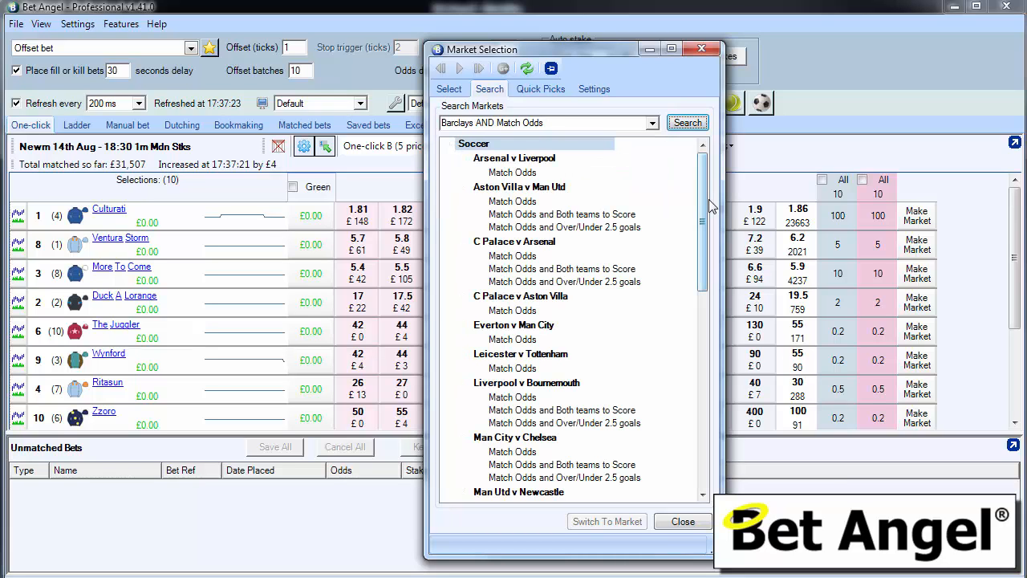
left_click_drag(701, 200, 656, 127)
Run the saved market search "Barclays AND Over/Under" and browse the matching soccer markets
left_click(653, 124)
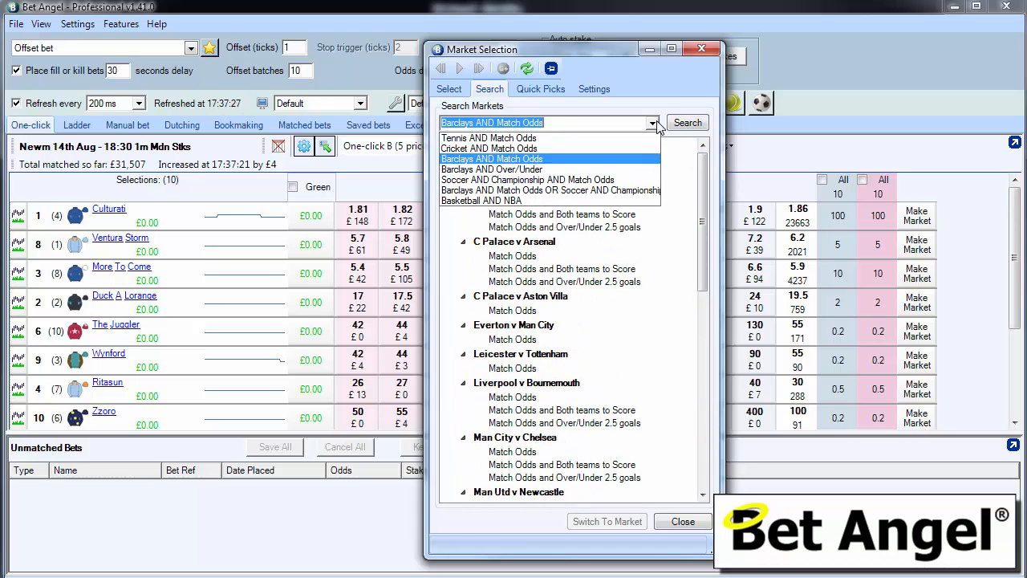
left_click(611, 174)
left_click(686, 122)
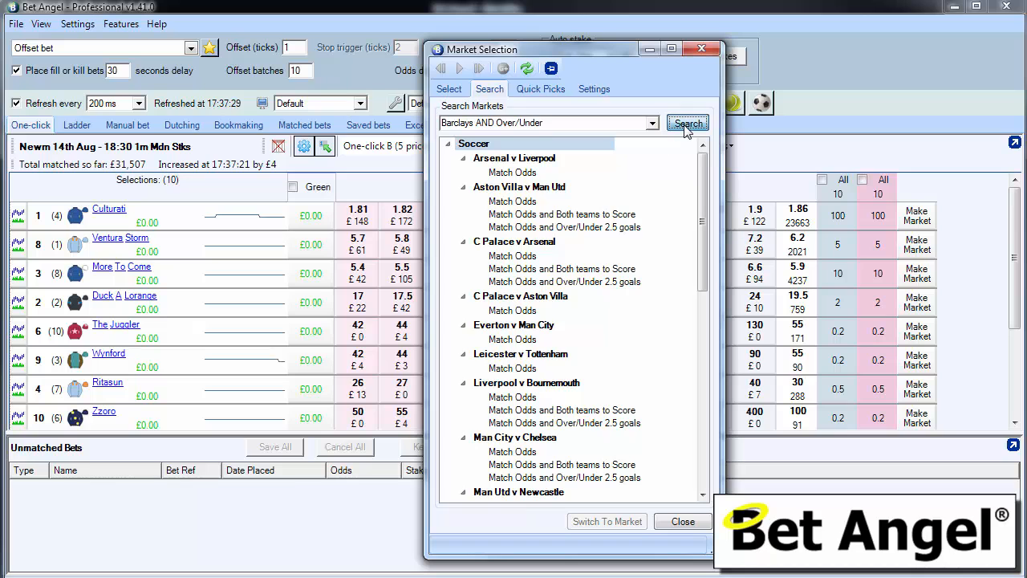
mouse_move(701, 165)
left_mouse_down()
mouse_move(703, 377)
mouse_move(691, 164)
left_mouse_up()
Search the markets for "man utd and aston villa"
left_click(653, 124)
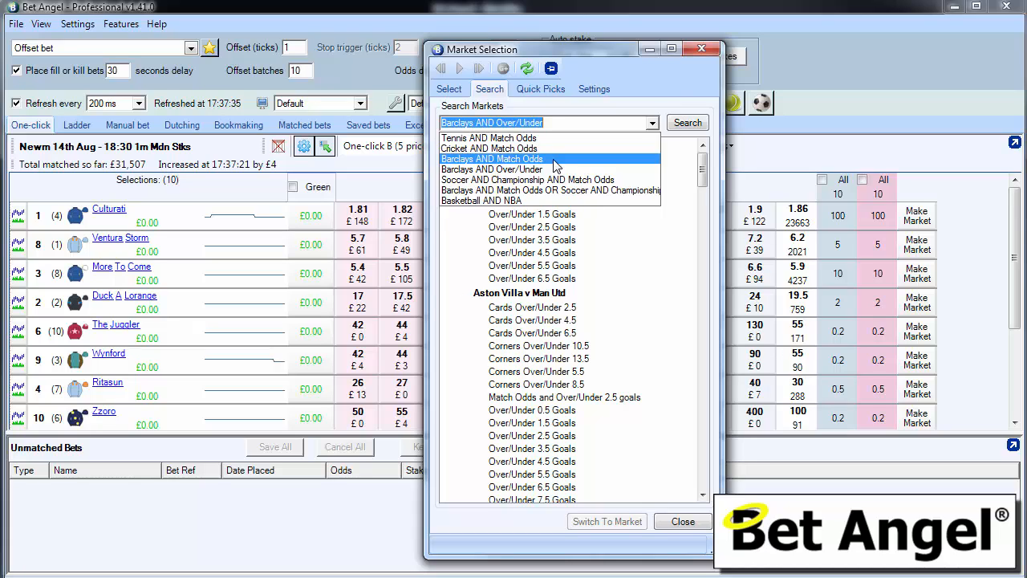
left_click(548, 120)
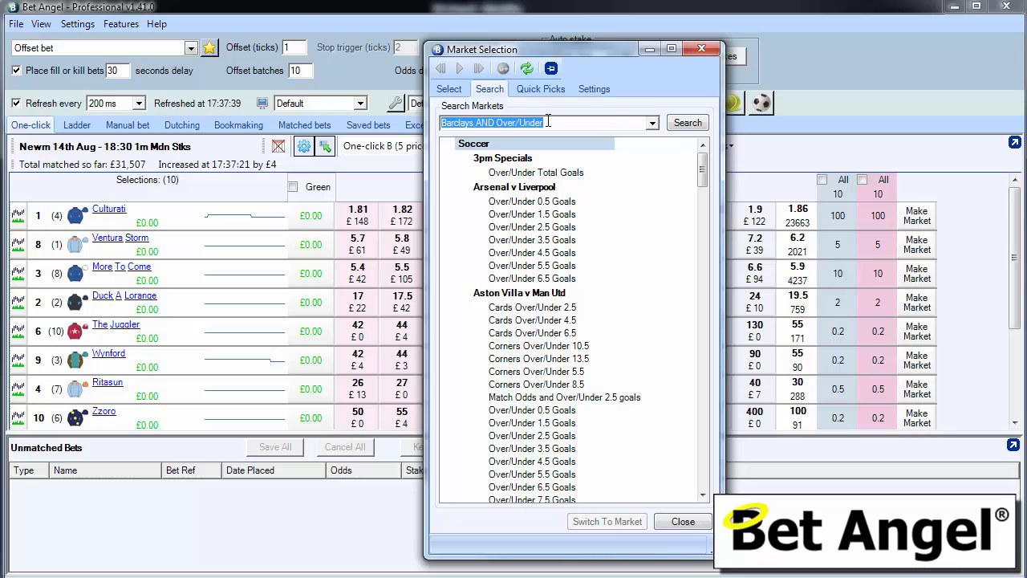
type("man utd")
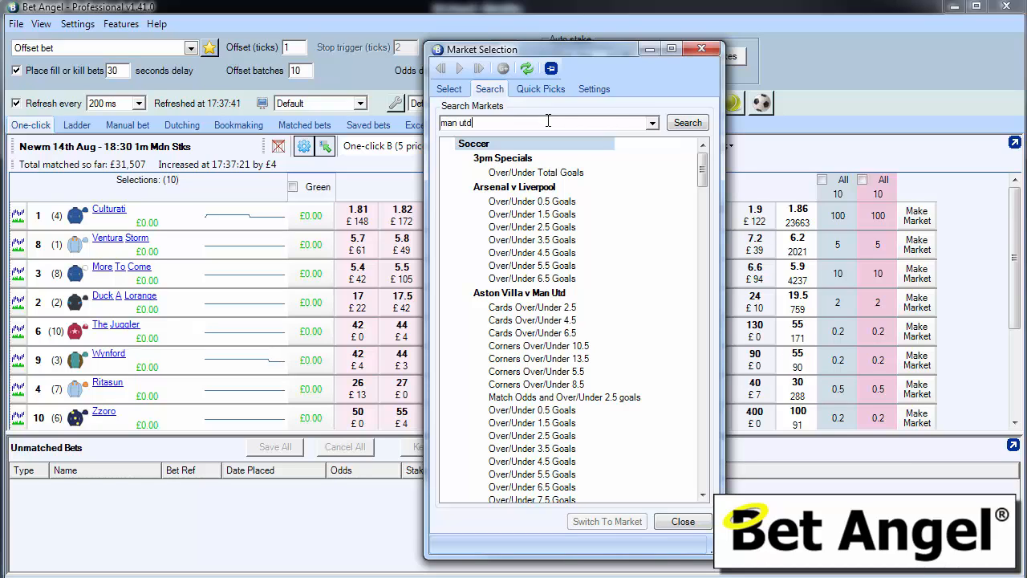
type(" and aston villa")
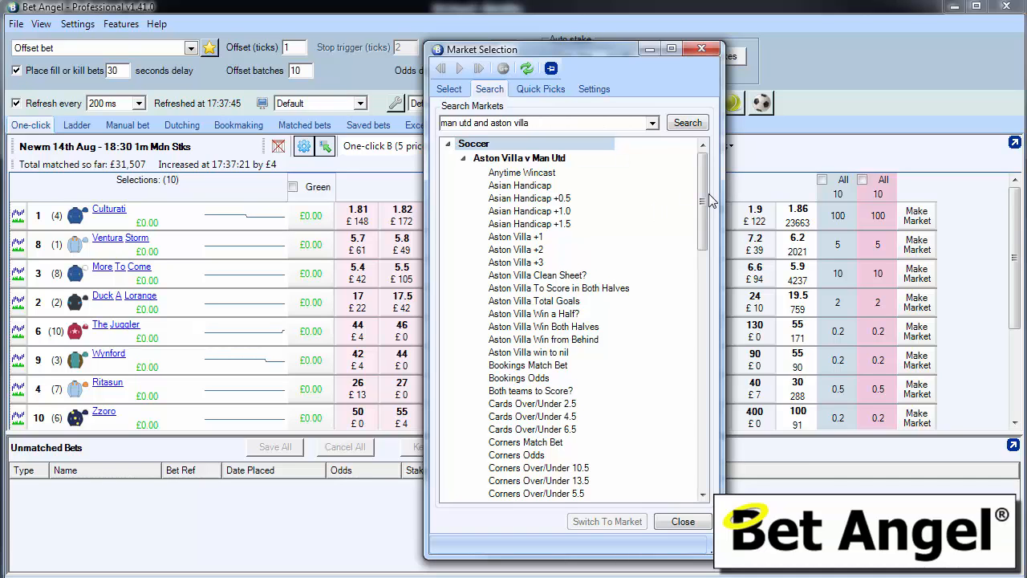
Add the Aston Villa v Man Utd Match Odds market to Guardian and close the market selection window
left_click_drag(700, 227, 709, 396)
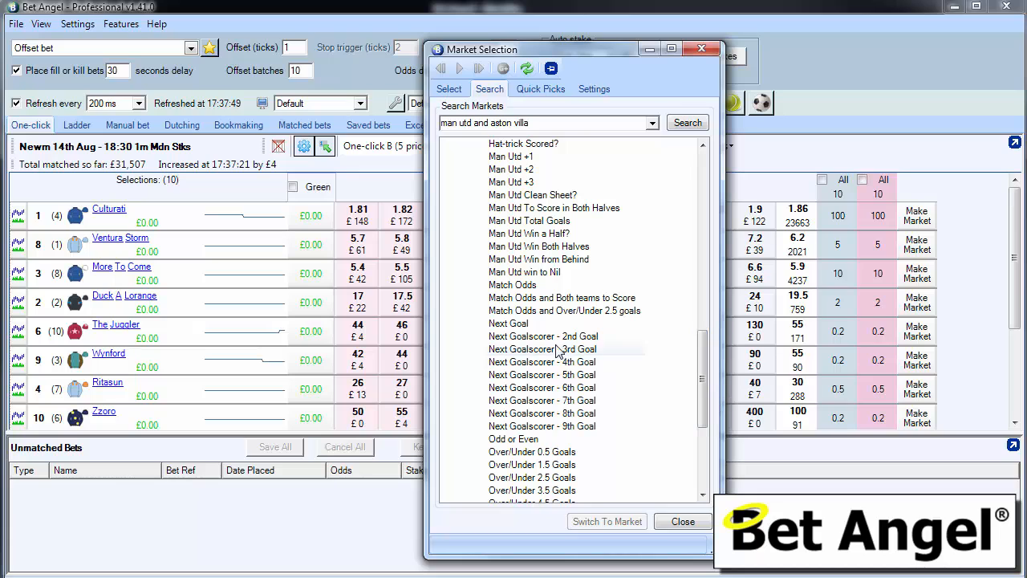
left_click(528, 287)
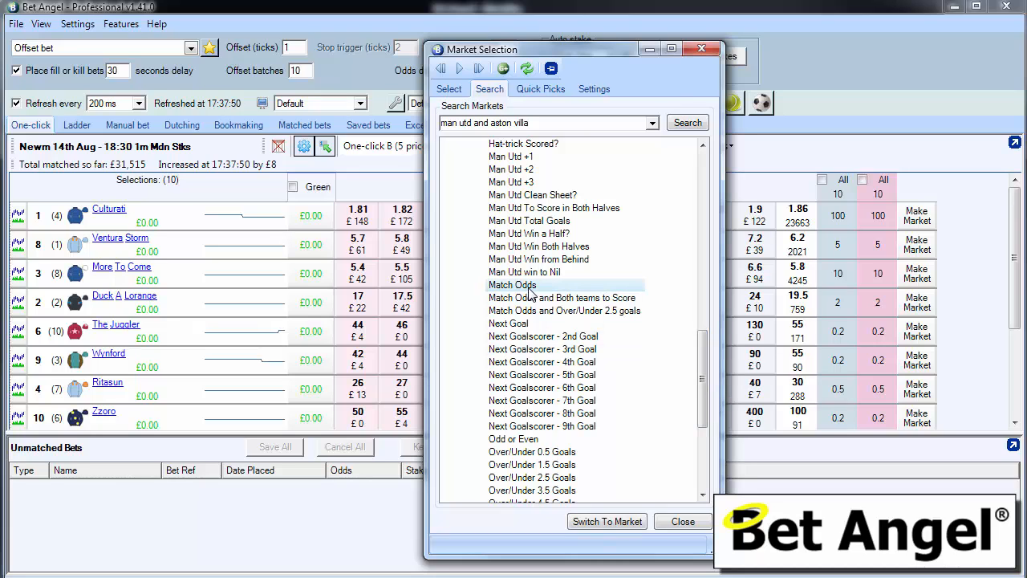
left_click(504, 70)
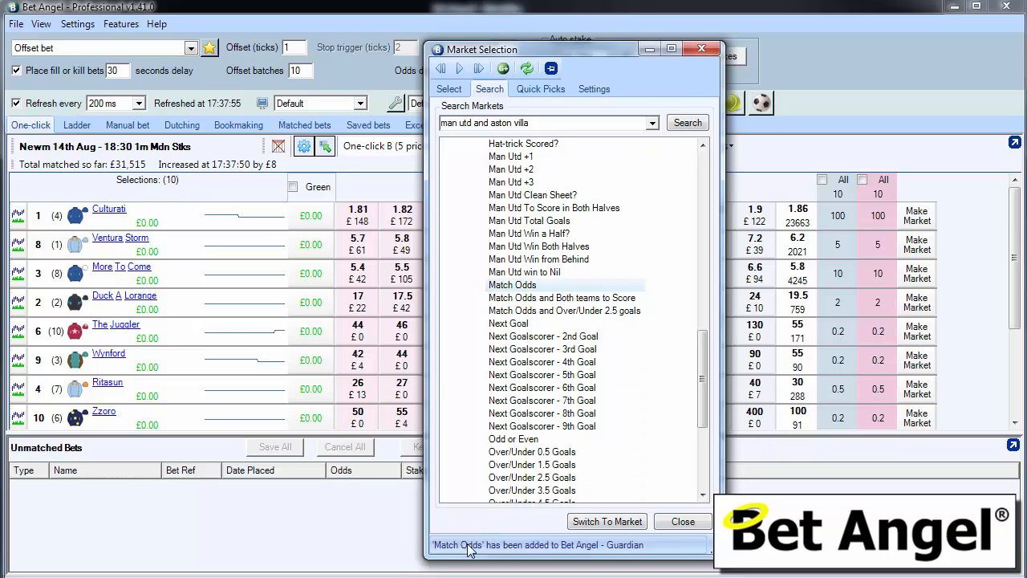
left_click(686, 524)
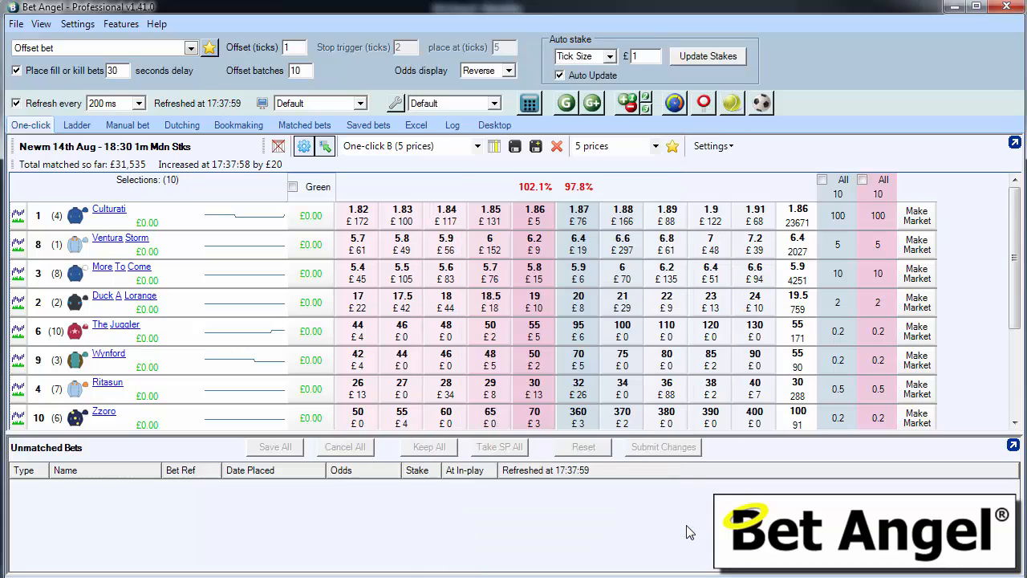
Open Guardian, show its market search and look through the saved searches
left_click(562, 107)
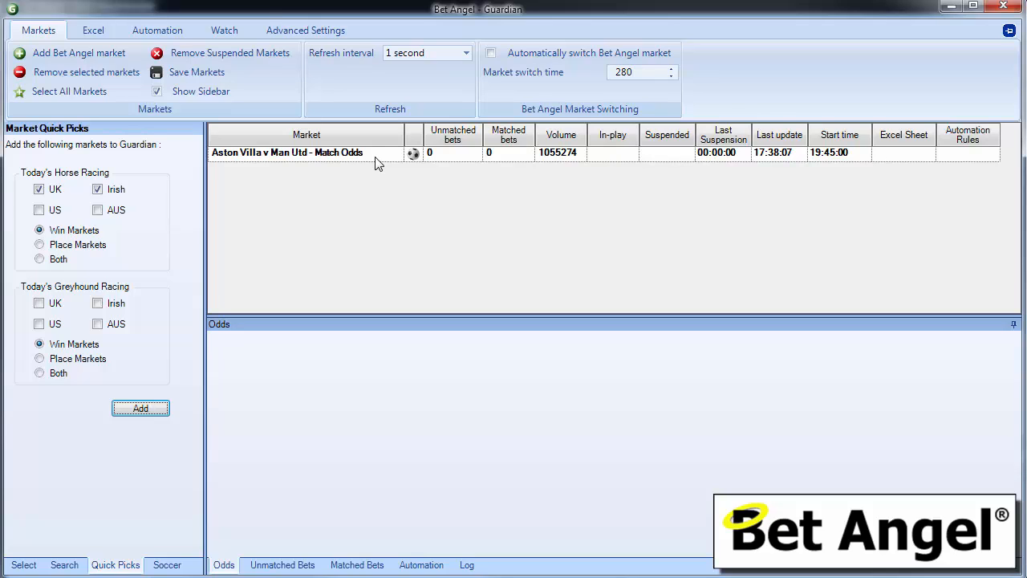
left_click(64, 562)
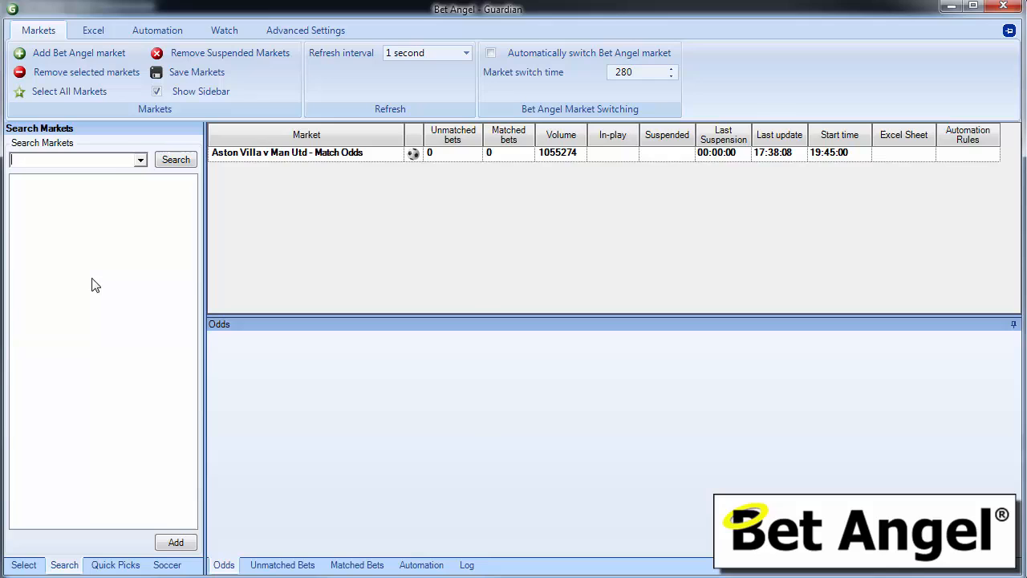
left_click(139, 159)
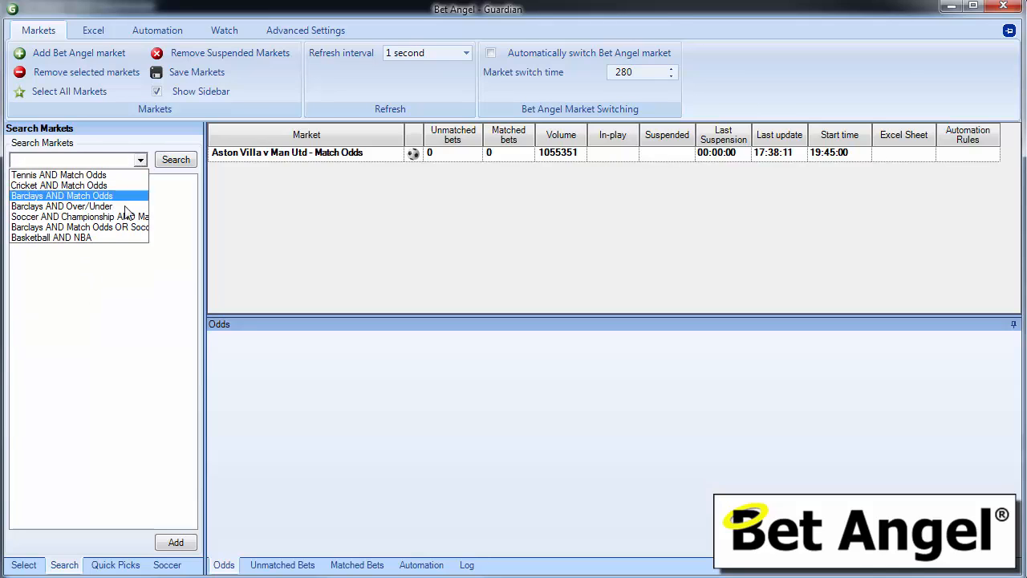
left_click(105, 161)
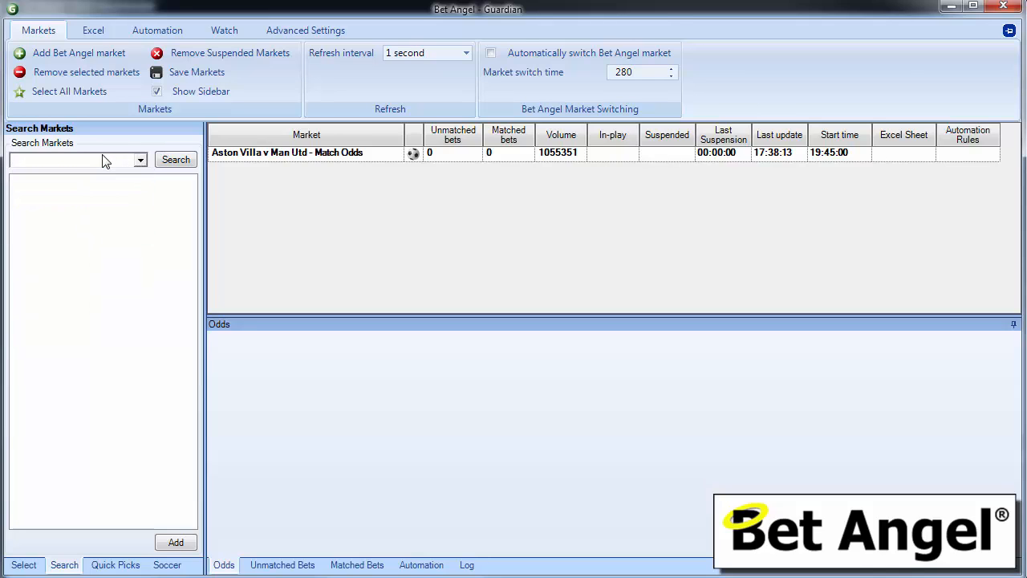
type("aston villa and")
key("BackSpace")
key("BackSpace")
key("BackSpace")
key("BackSpace")
key("BackSpace")
key("BackSpace")
key("BackSpace")
key("BackSpace")
key("BackSpace")
key("BackSpace")
key("BackSpace")
key("BackSpace")
key("BackSpace")
key("BackSpace")
key("BackSpace")
Search Guardian's markets for "aston villa and match odds and over"
type("aston villa and match odds and ")
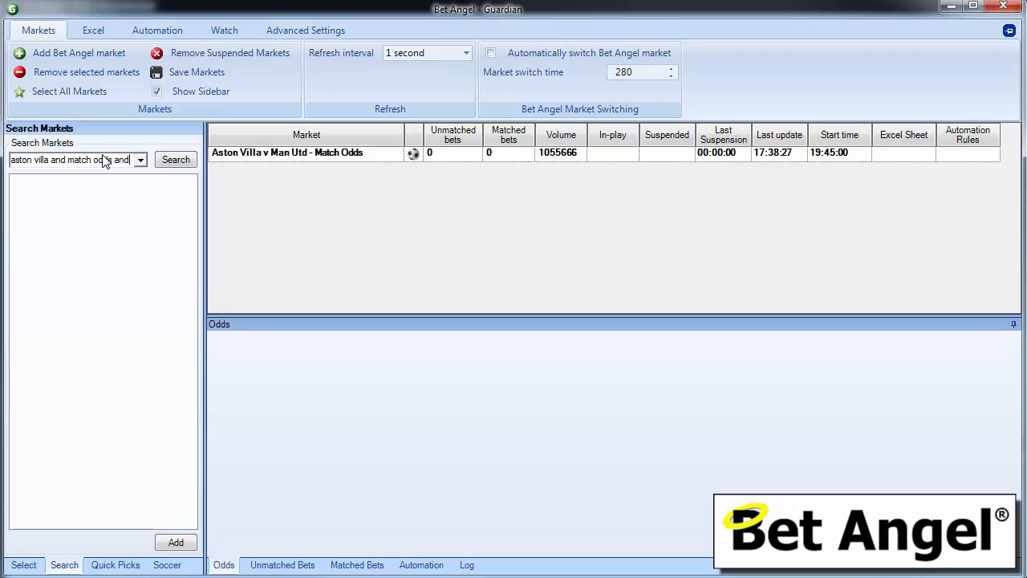
type("over")
key("Return")
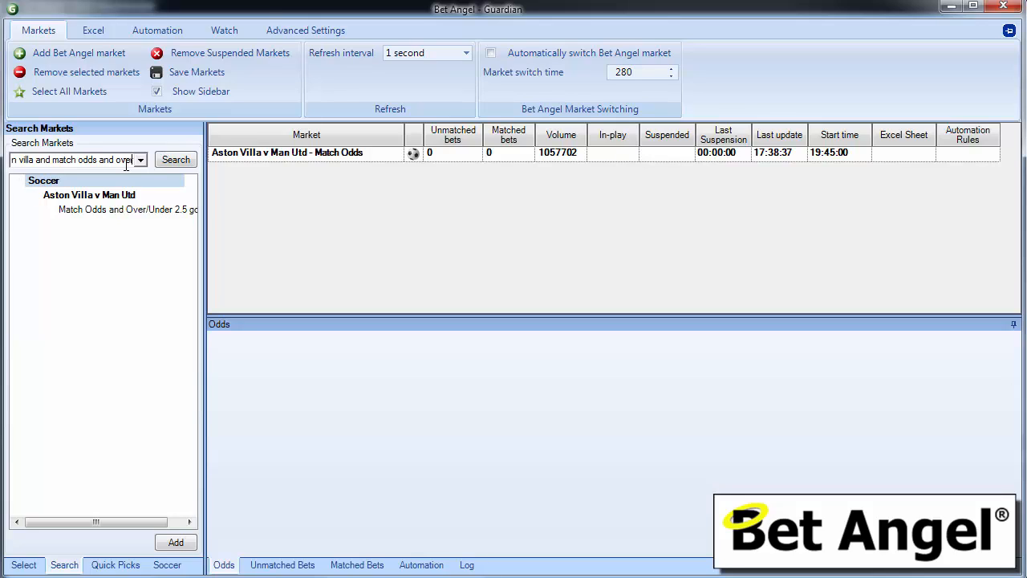
Clear the search text from Guardian's market search
key("ctrl+shift+Left")
key("ctrl+shift+Left")
key("ctrl+shift+Left")
key("ctrl+shift+Left")
key("ctrl+shift+Left")
key("ctrl+shift+Left")
key("ctrl+shift+Left")
key("BackSpace")
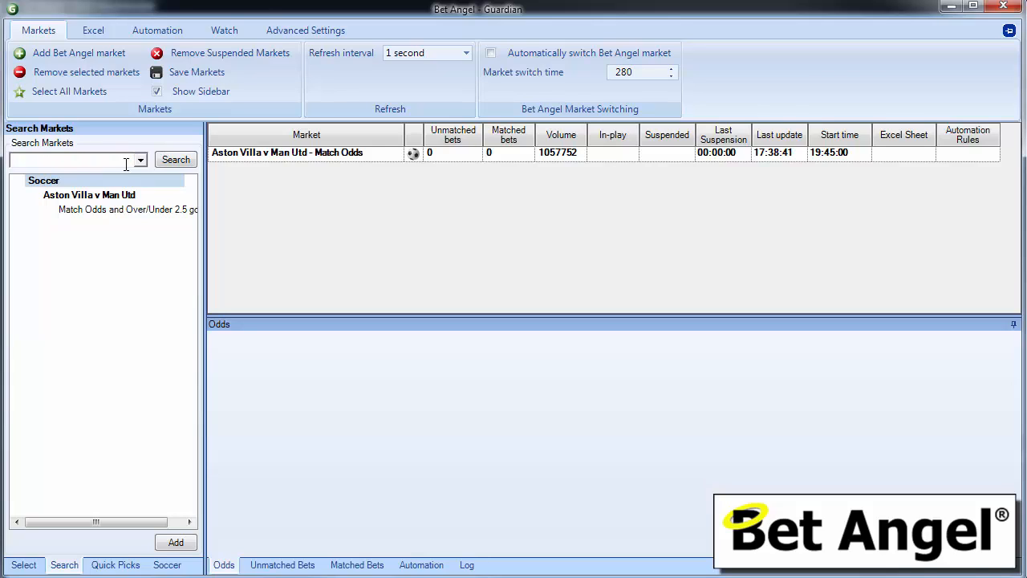
List the soccer fixtures for all matches in Guardian
left_click(167, 565)
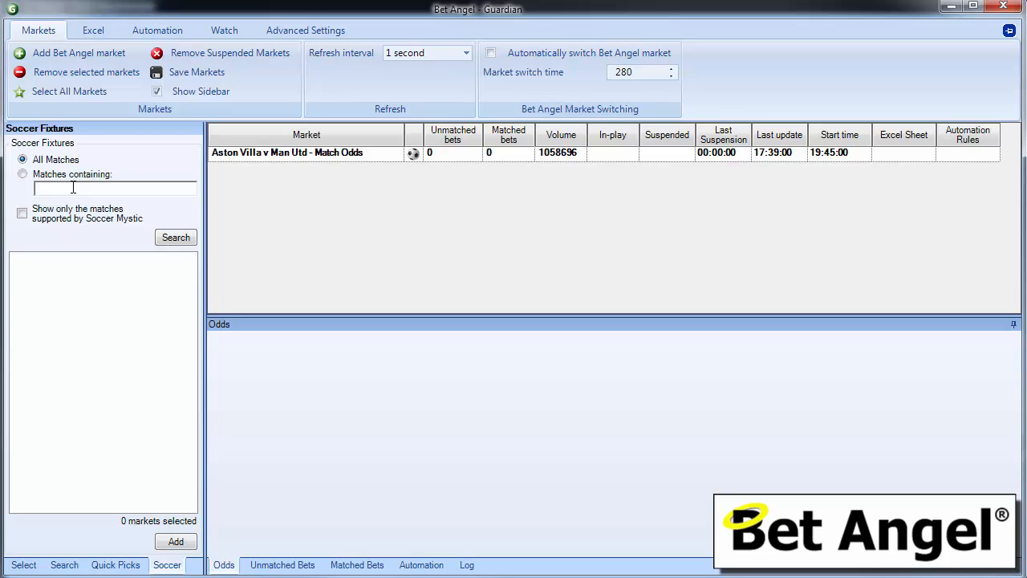
left_click(167, 241)
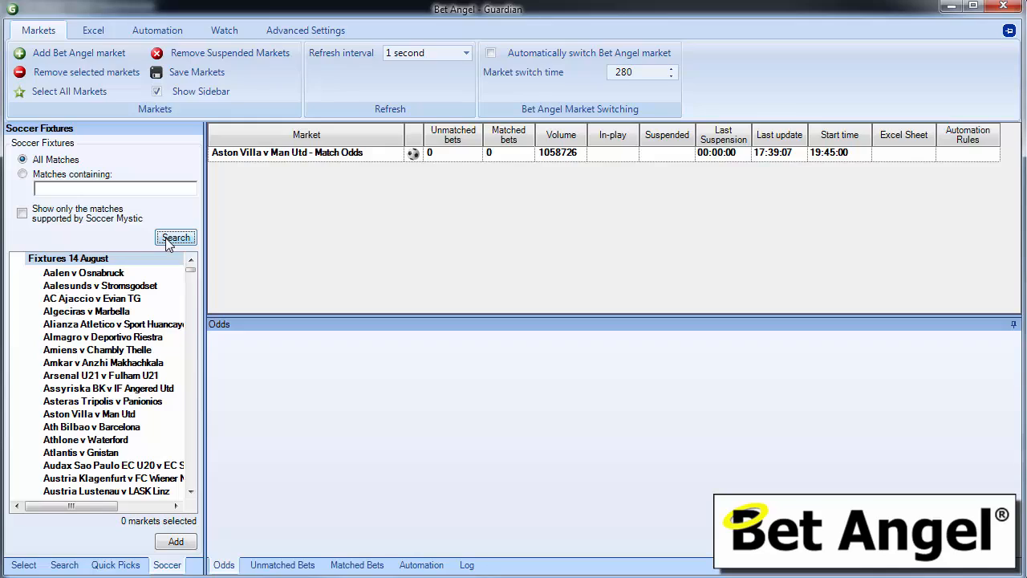
mouse_move(192, 277)
left_mouse_down()
mouse_move(198, 355)
mouse_move(198, 274)
left_mouse_up()
Select all Match Odds markets under Fixtures 14 August and add the selections to Guardian
right_click(66, 264)
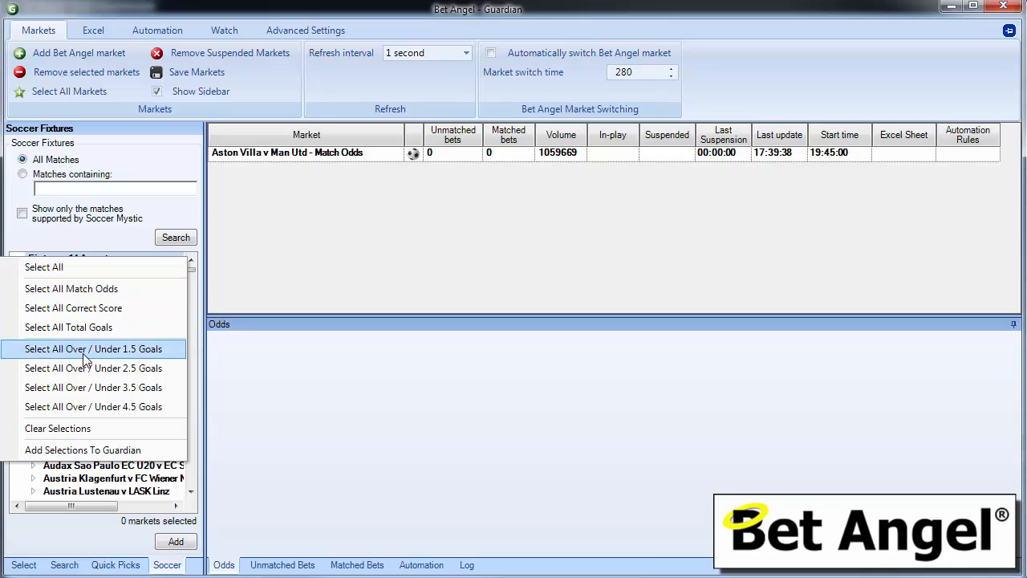
left_click(106, 291)
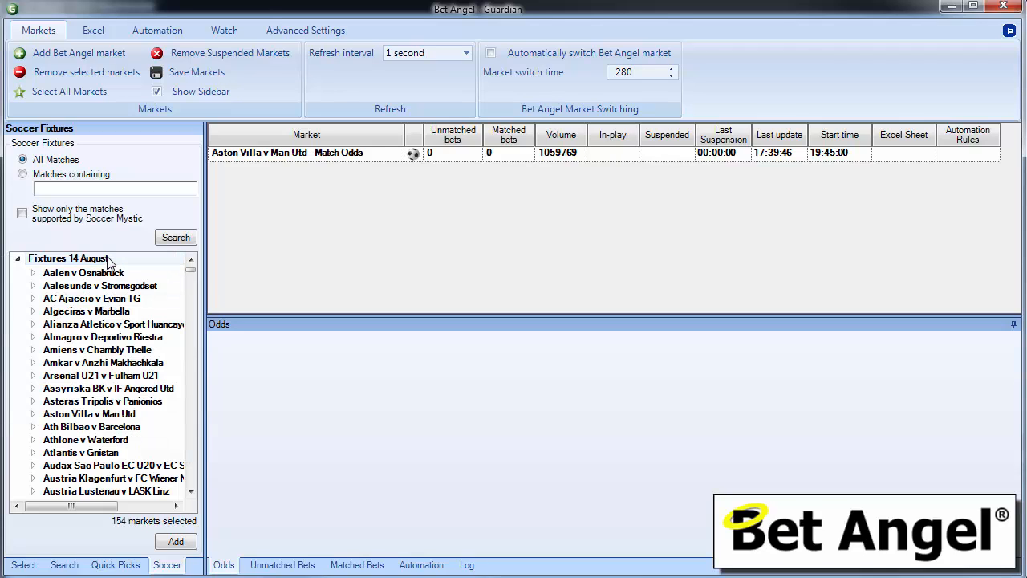
right_click(110, 263)
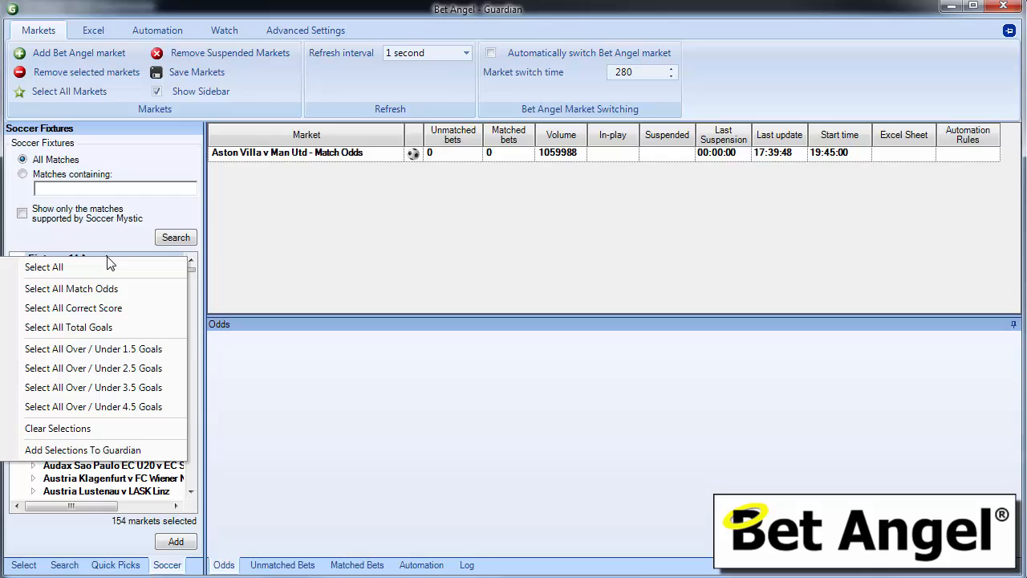
left_click(105, 451)
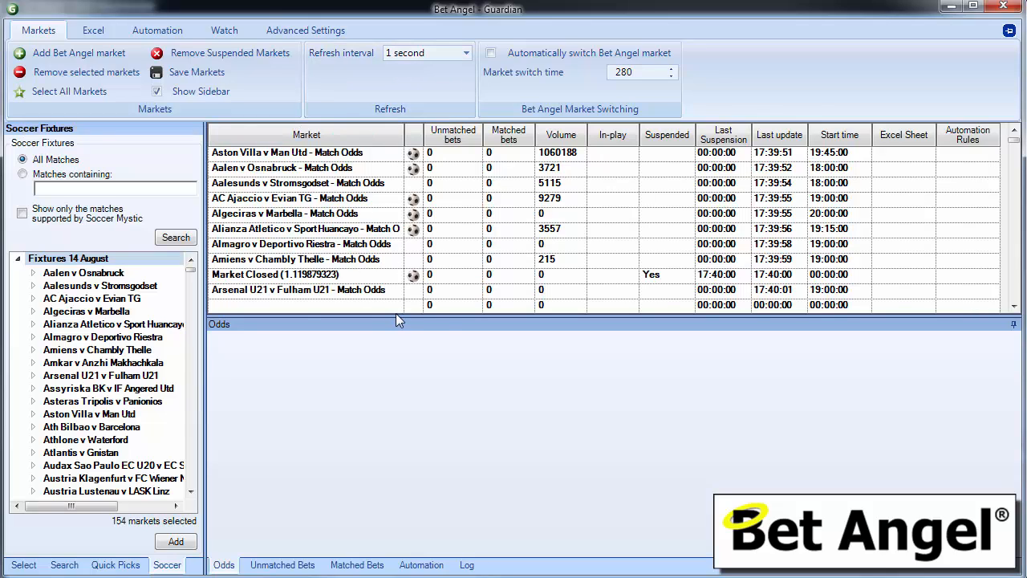
Set Guardian's refresh interval to 200 milliseconds
left_click(465, 53)
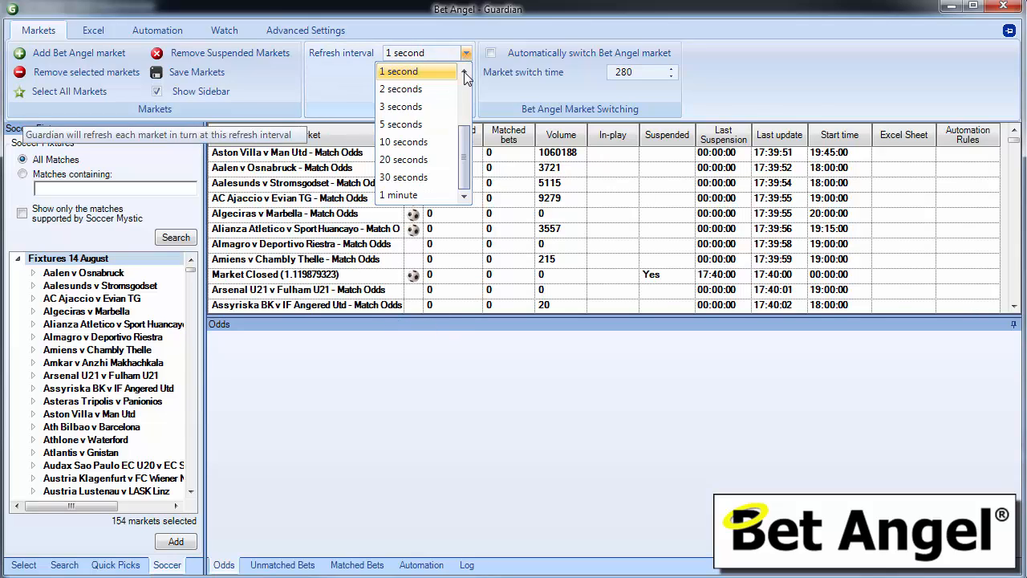
scroll(464, 88, "up", 2)
left_click(431, 90)
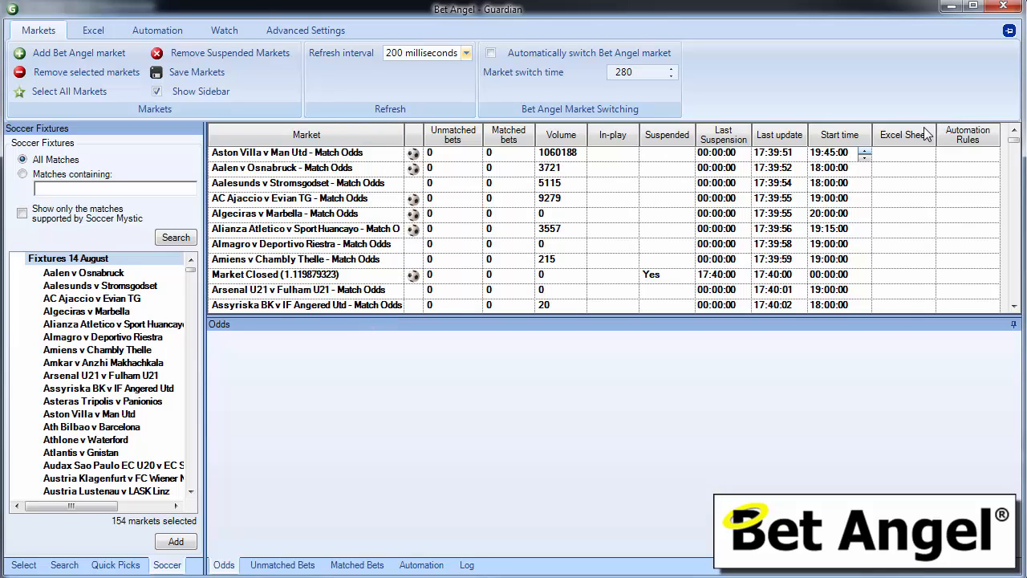
Look through the added markets and sort the Guardian list so that in-play markets come first
scroll(1015, 231, "down", 9)
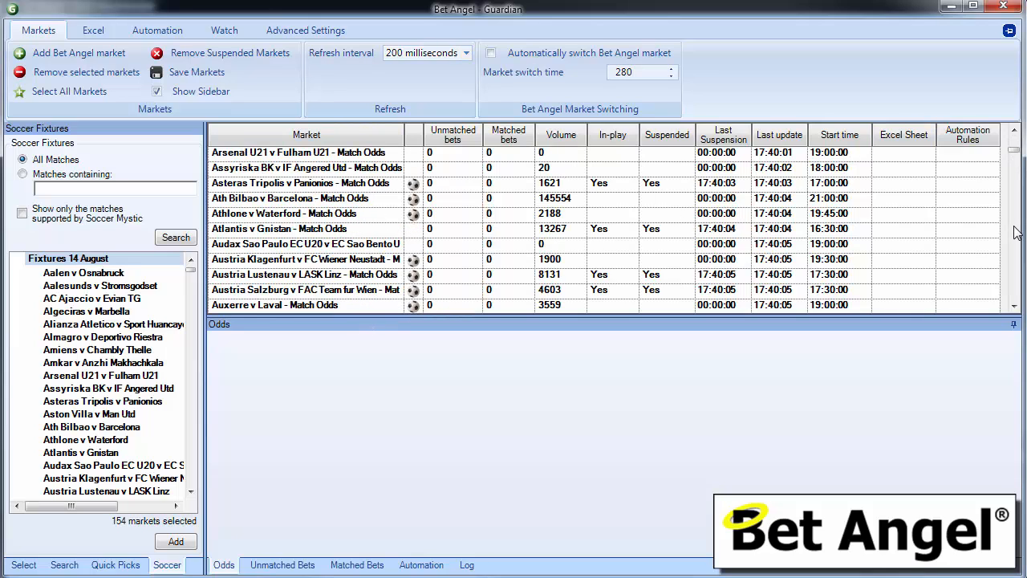
scroll(1015, 232, "down", 12)
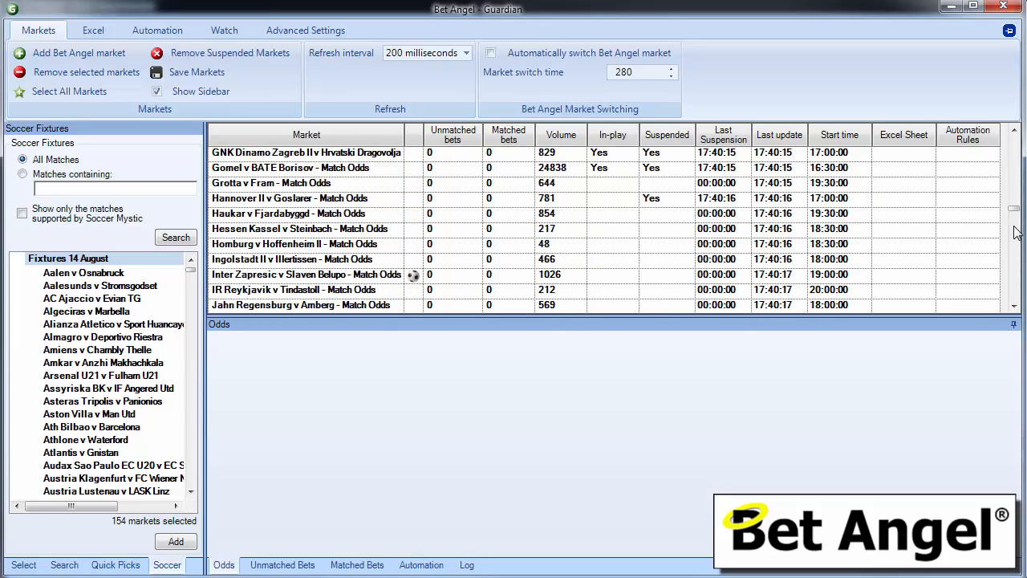
scroll(1015, 232, "down", 4)
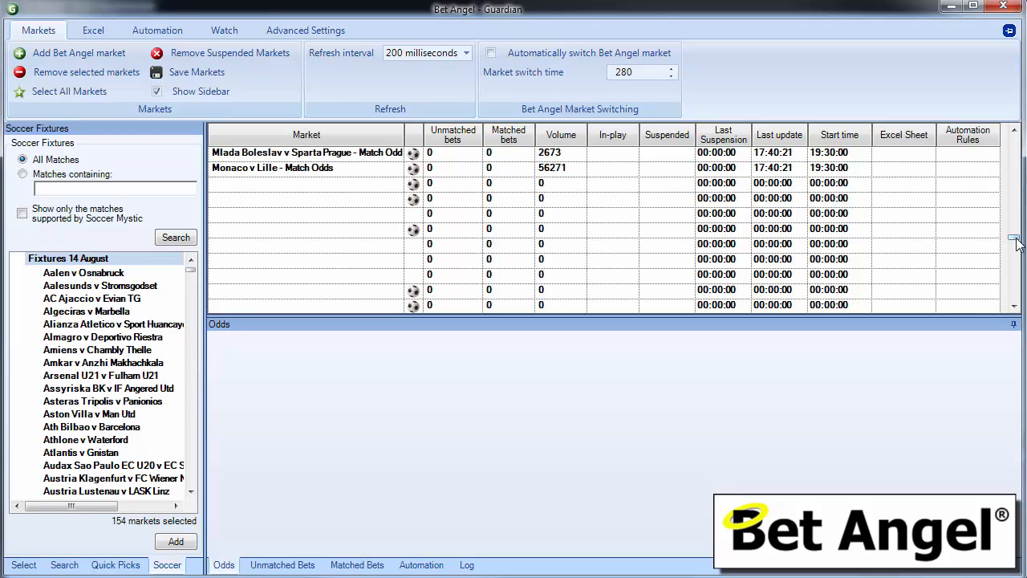
left_click_drag(1015, 240, 1014, 138)
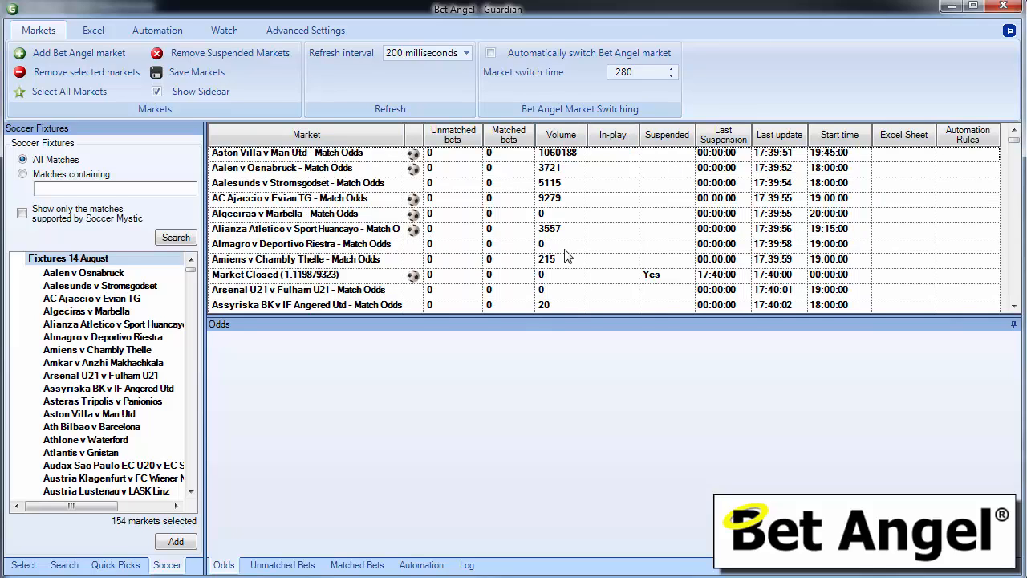
left_click(616, 140)
left_click(616, 140)
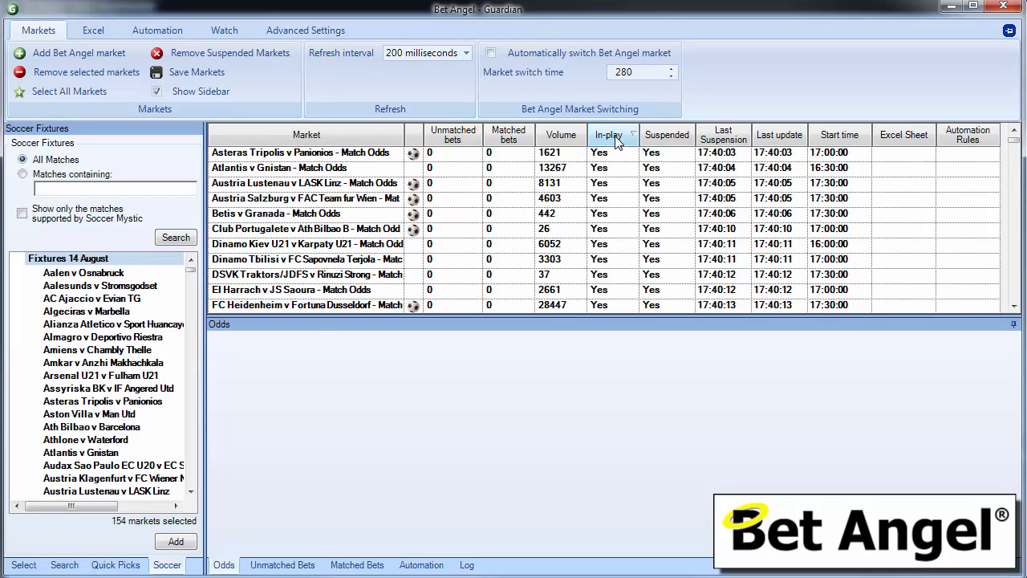
Select all in-play markets in the Guardian list, from Asteras Tripolis v Panionios through Xanthi v Panthrakikos
left_click(313, 157)
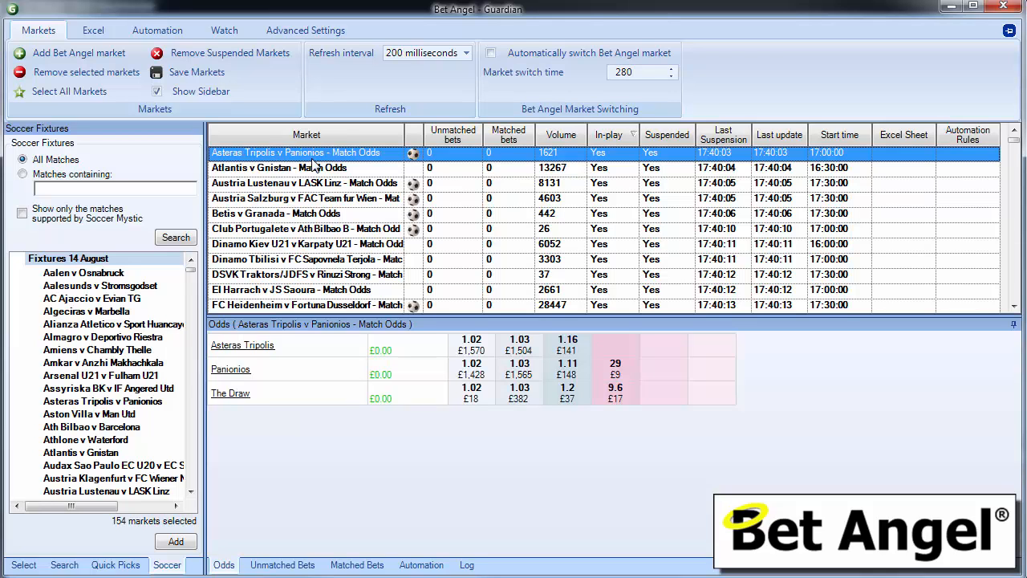
key("shift+Down")
key("shift+Down")
key("shift+Down")
key("shift+Down")
key("shift+Down")
key("shift+Down")
key("shift+Down")
key("shift+Down")
key("shift+Down")
key("shift+Down")
key("shift+Down")
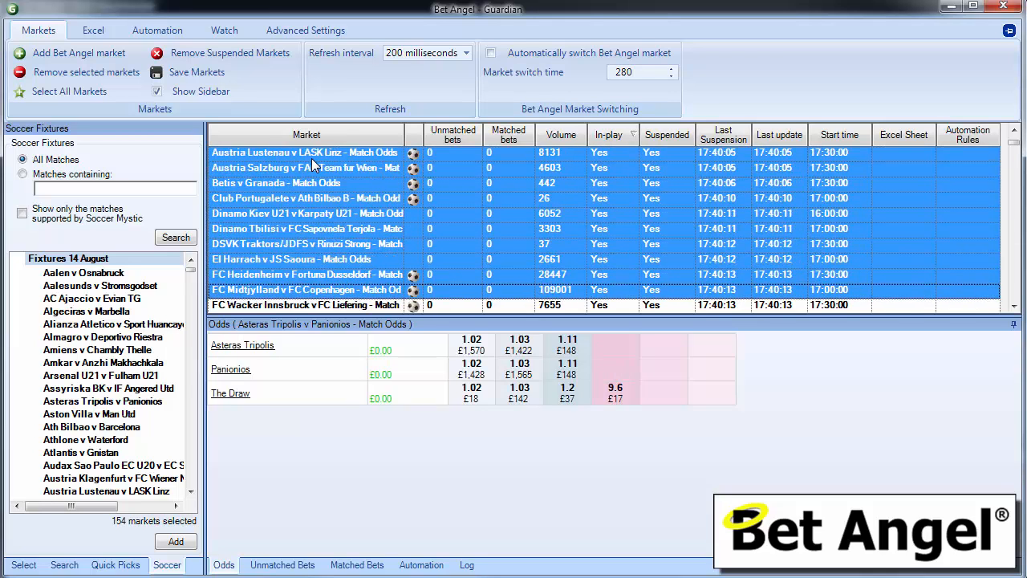
key("shift+Down")
key("shift+Down")
key("shift+Down")
key("shift+Down")
key("shift+Down")
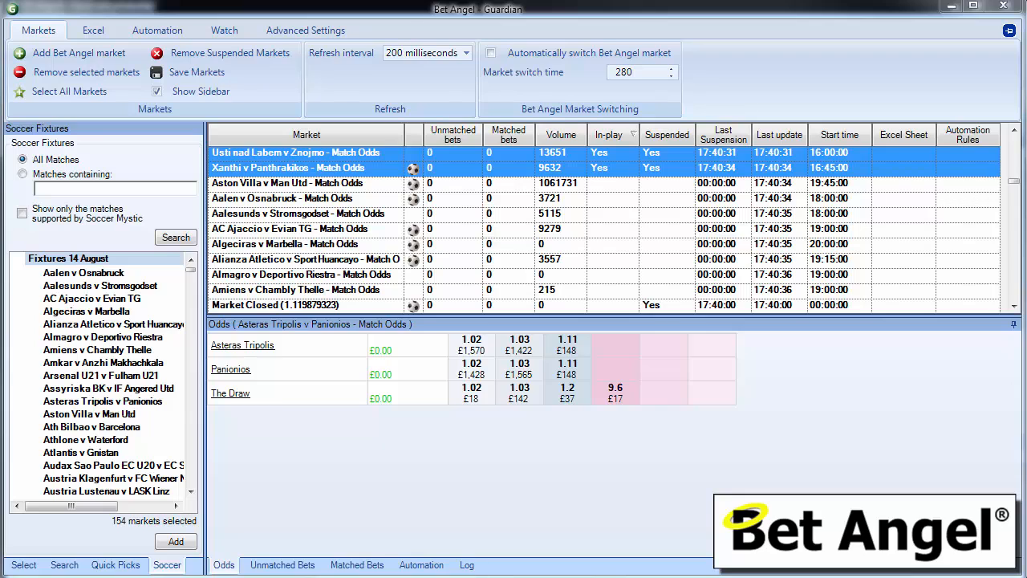
Remove the selected in-play markets from the Guardian list
left_click(86, 72)
left_click_drag(406, 385, 691, 190)
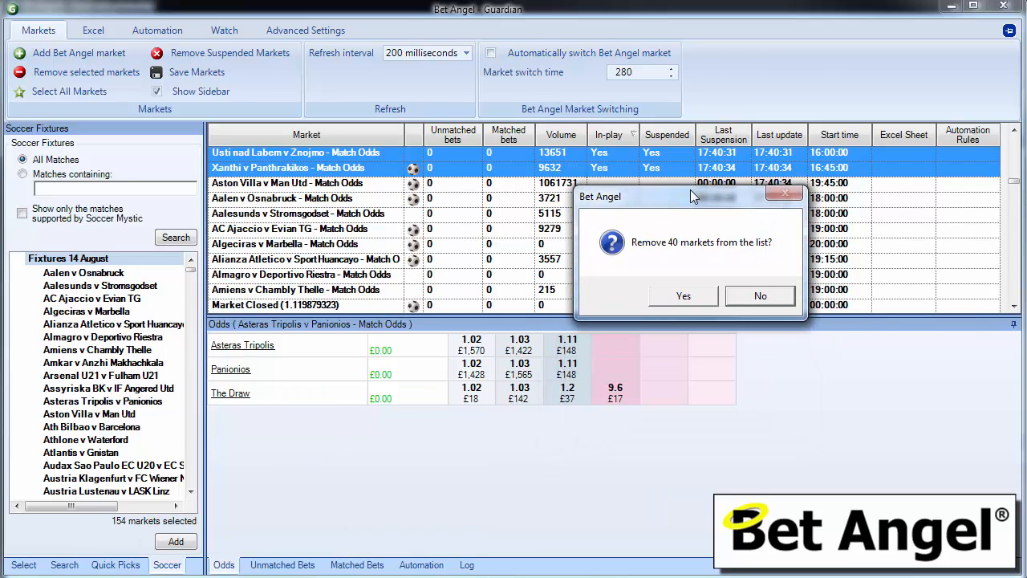
left_click(685, 295)
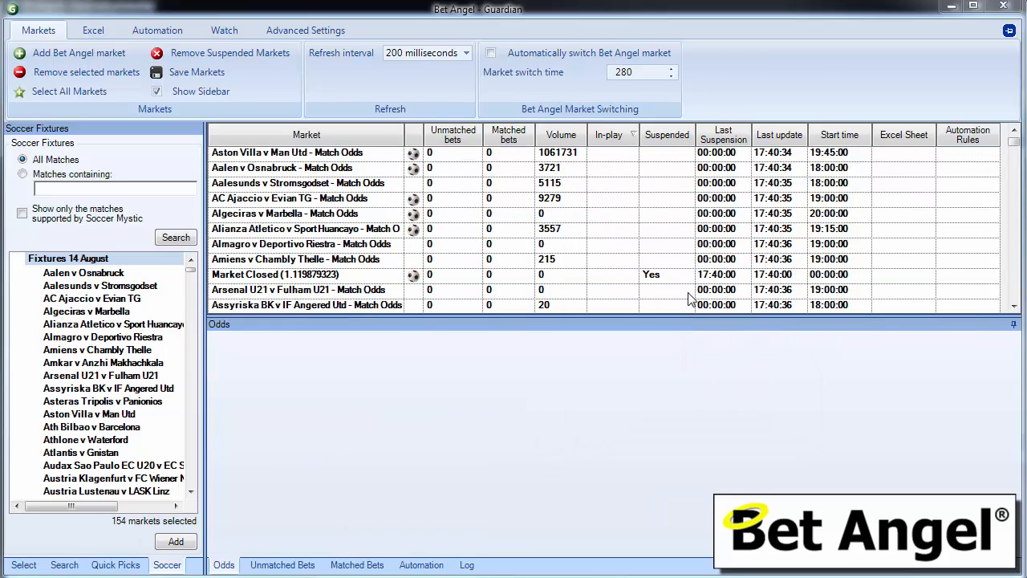
Sort the Guardian list so that suspended markets come first, and remove all suspended markets from it
left_click(663, 138)
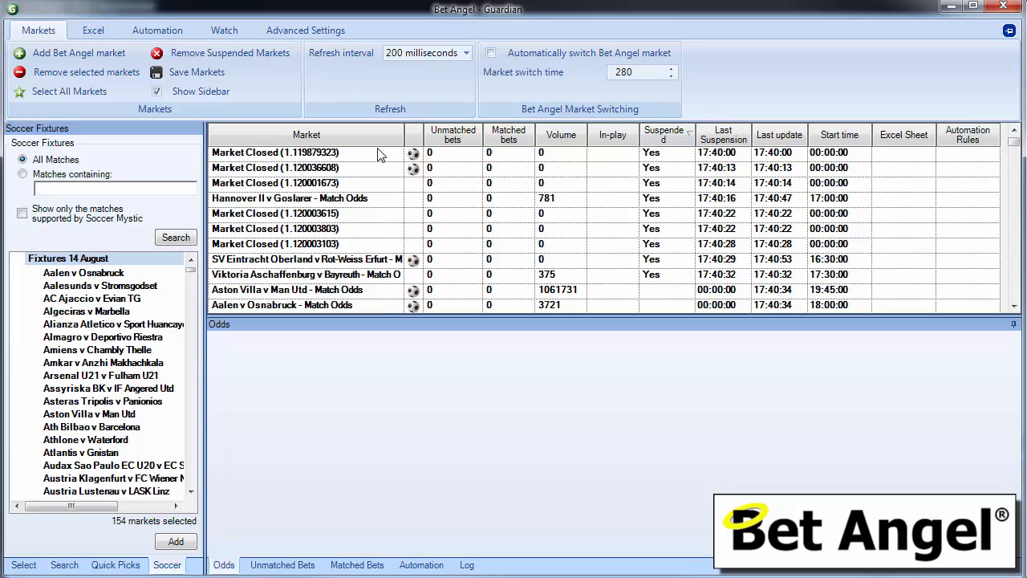
left_click(231, 52)
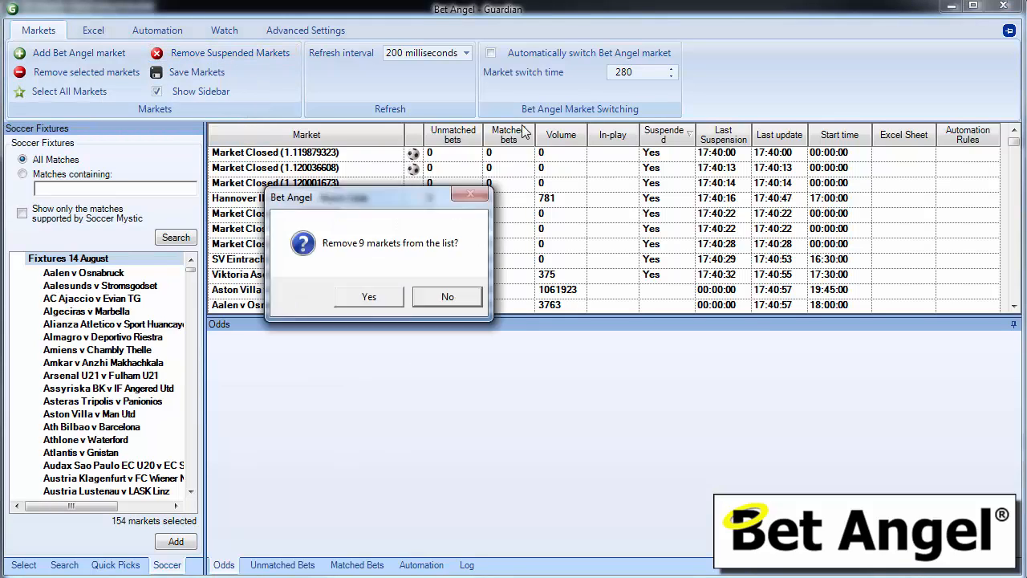
left_click_drag(383, 200, 555, 149)
left_click(543, 257)
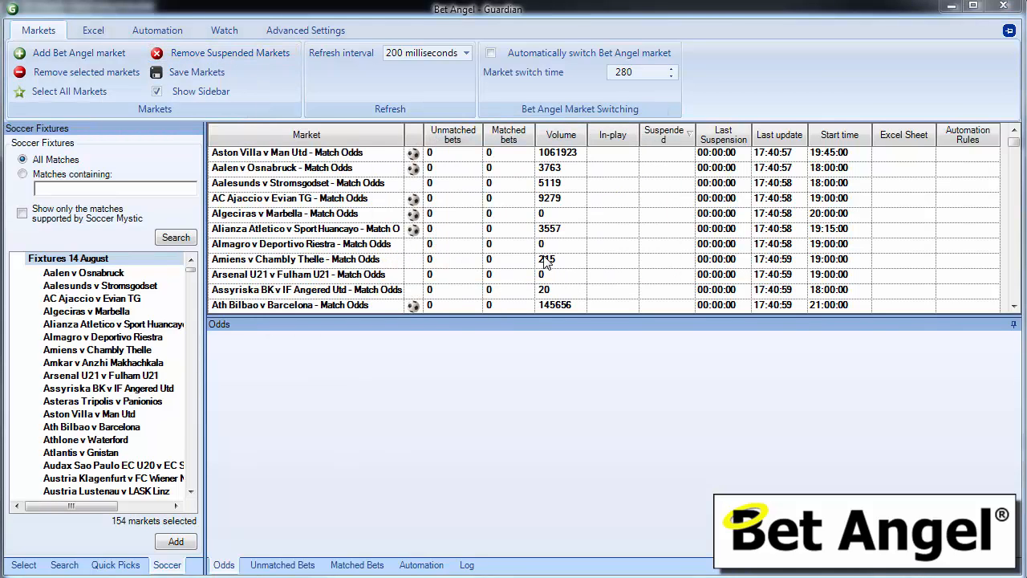
Look through the remaining markets and sort the Guardian list by volume, highest first
left_click_drag(1015, 149, 971, 137)
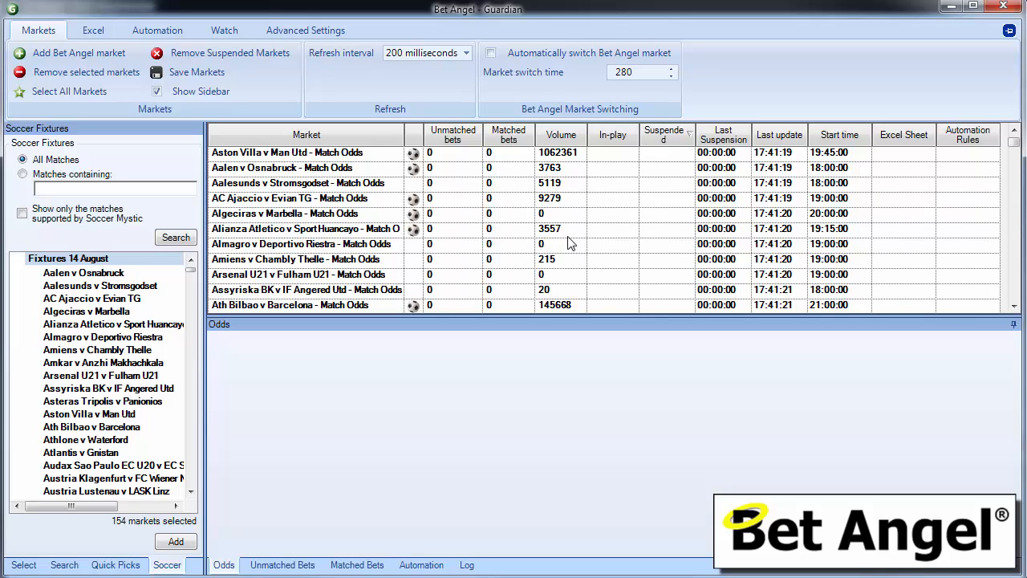
left_click(569, 137)
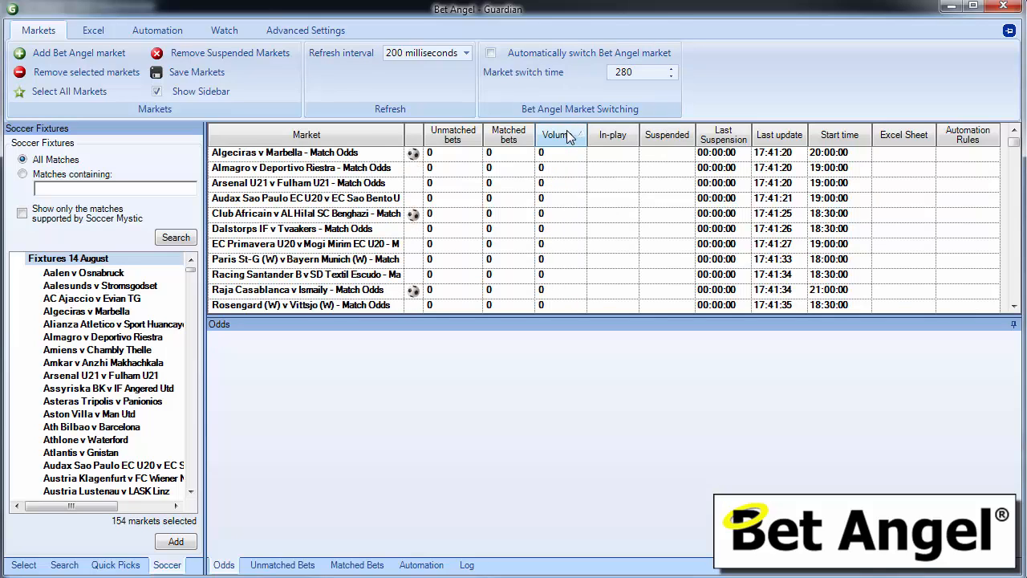
left_click(568, 137)
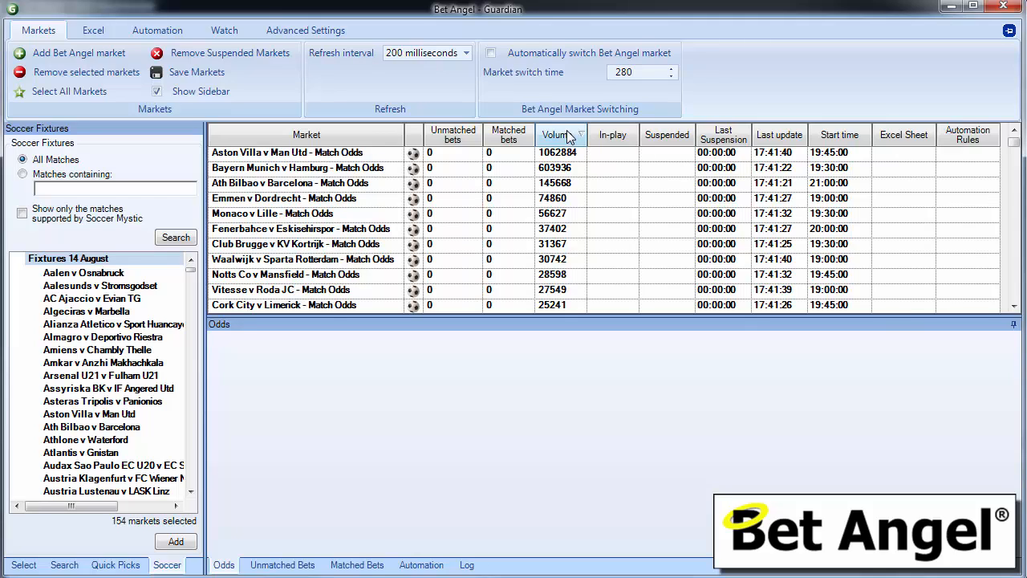
left_click(566, 131)
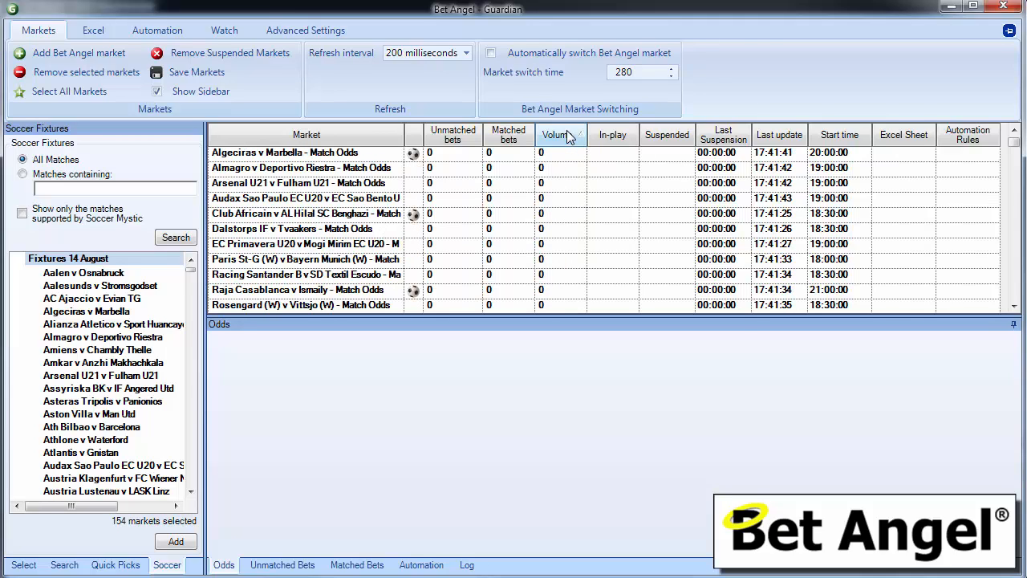
left_click(568, 134)
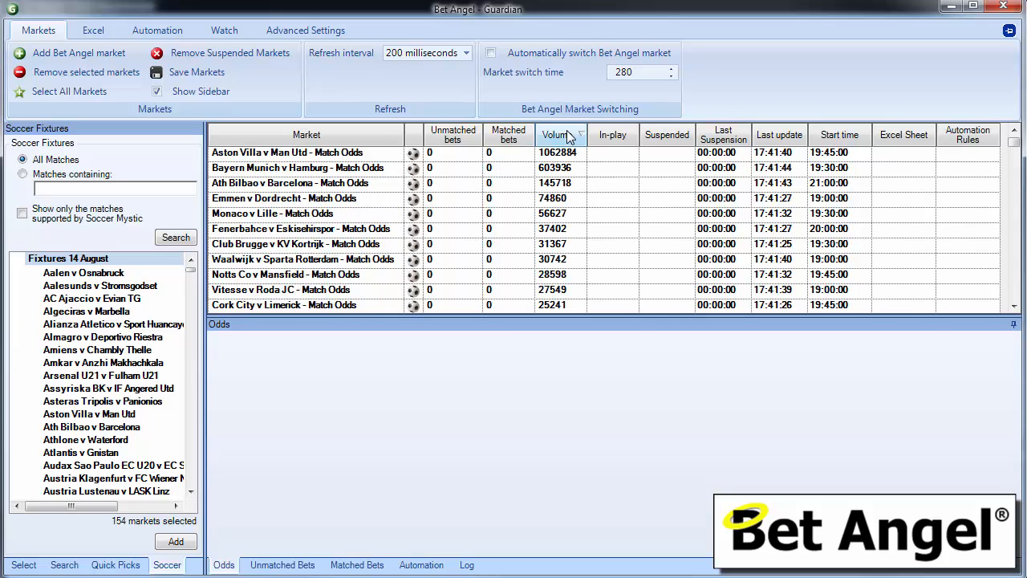
left_click(566, 132)
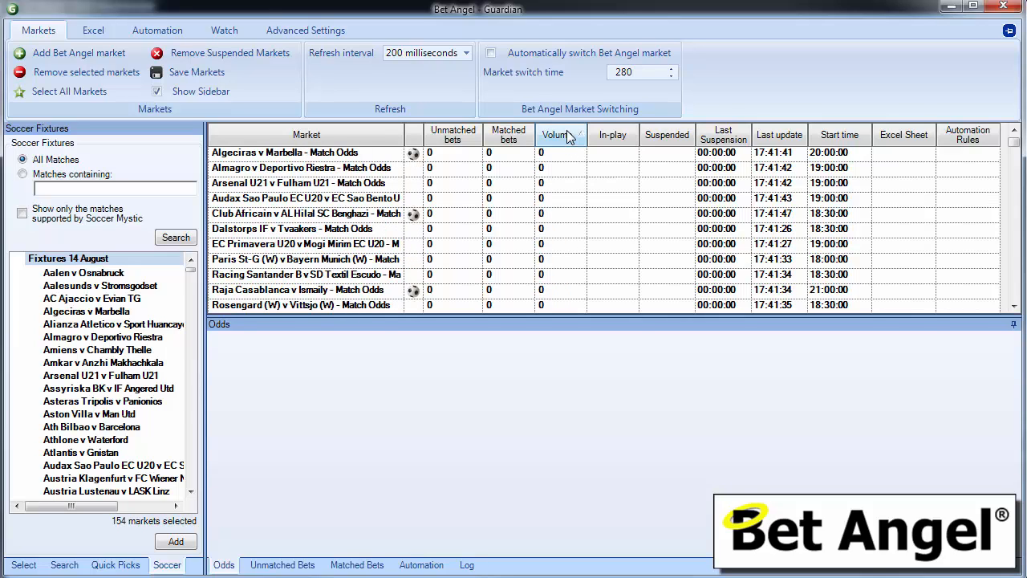
left_click(566, 135)
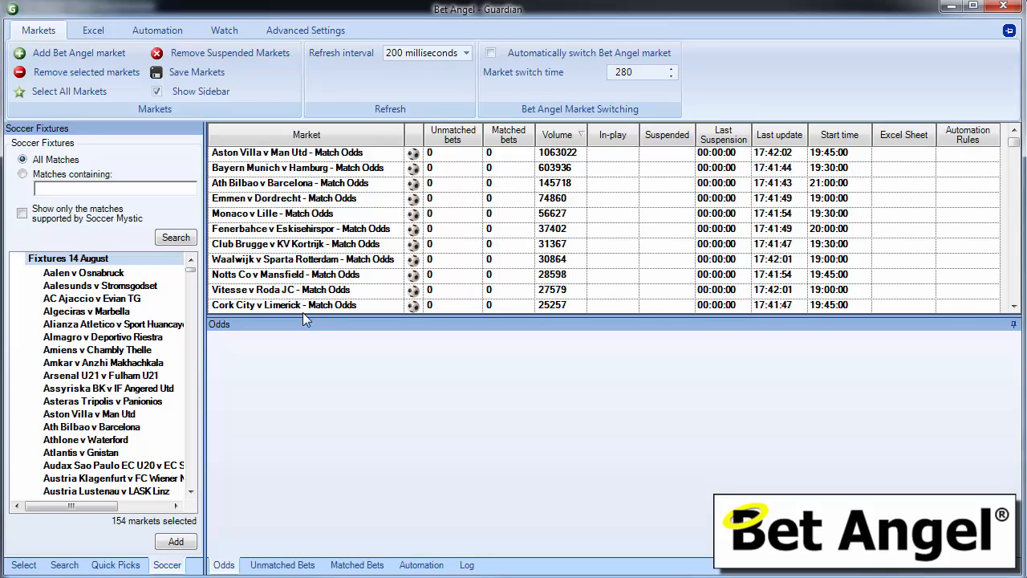
Enlarge the market list and remove all lower-volume markets from AC Ajaccio v Evian TG down to the end of the list
left_click_drag(323, 318, 335, 405)
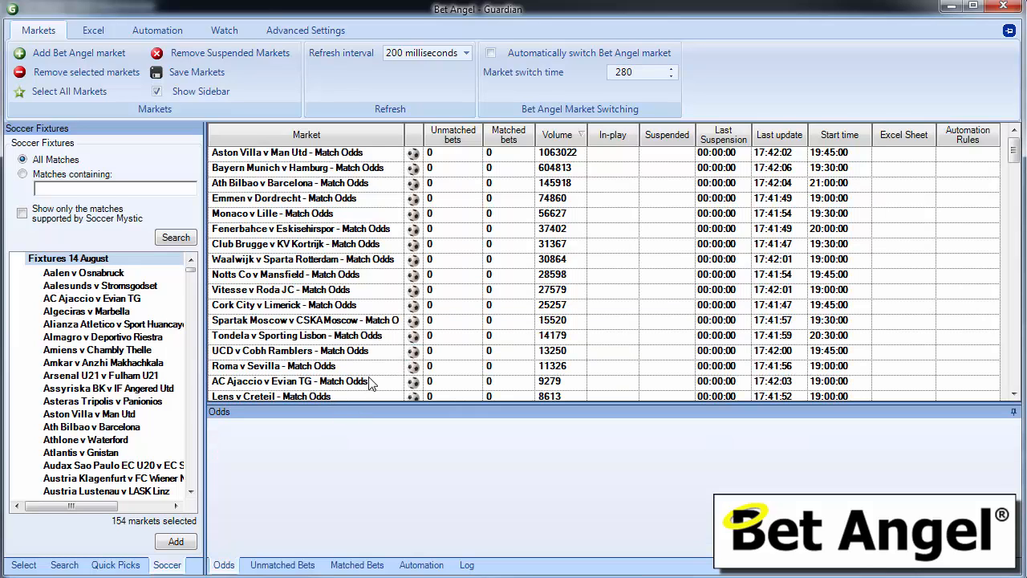
left_click(291, 382)
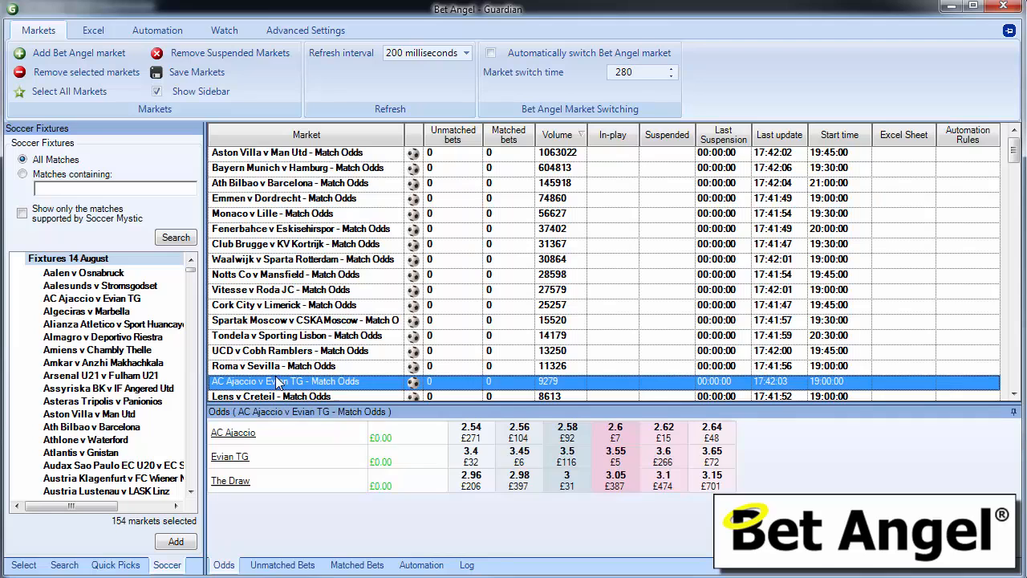
key("shift+Down")
key("shift+Down")
key("shift+Down")
key("shift+Down")
key("shift+Down")
key("shift+Down")
key("shift+Down")
key("shift+Down")
key("shift+Down")
key("shift+Down")
key("shift+Down")
key("shift+Down")
key("shift+Down")
key("shift+Down")
key("shift+Down")
key("shift+Down")
key("shift+Down")
key("shift+Down")
key("shift+Down")
key("shift+Down")
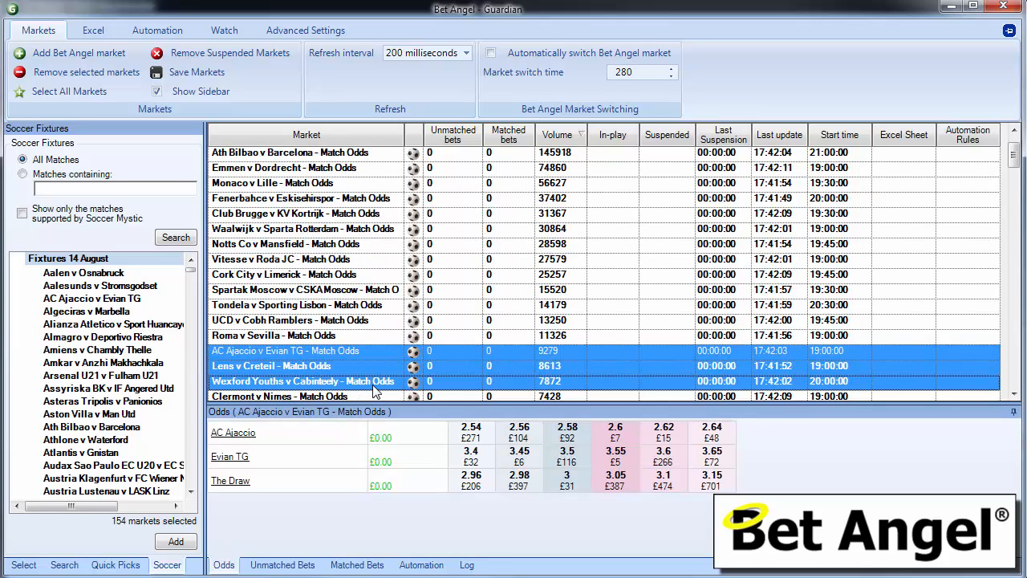
key("shift+End")
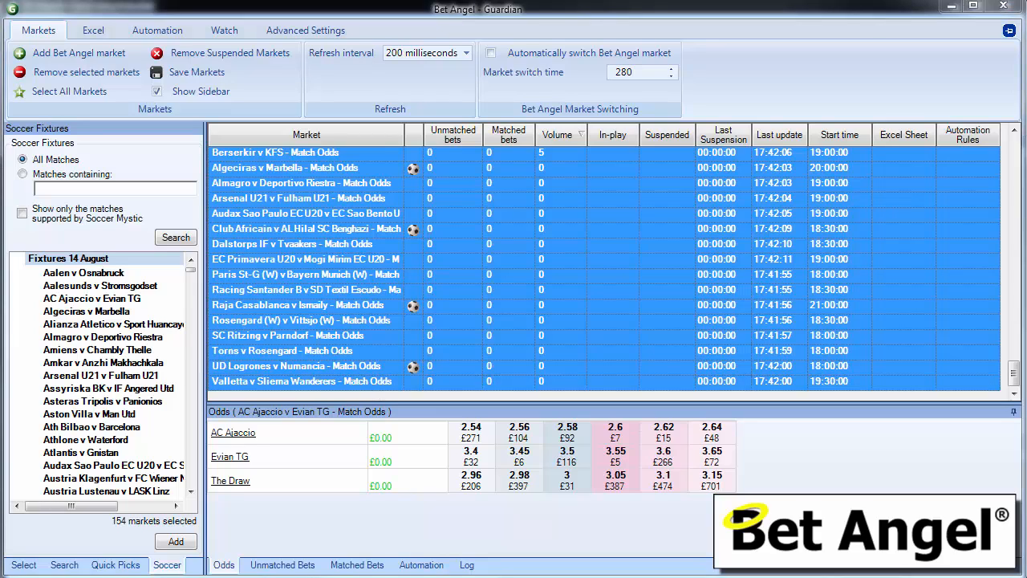
key("Delete")
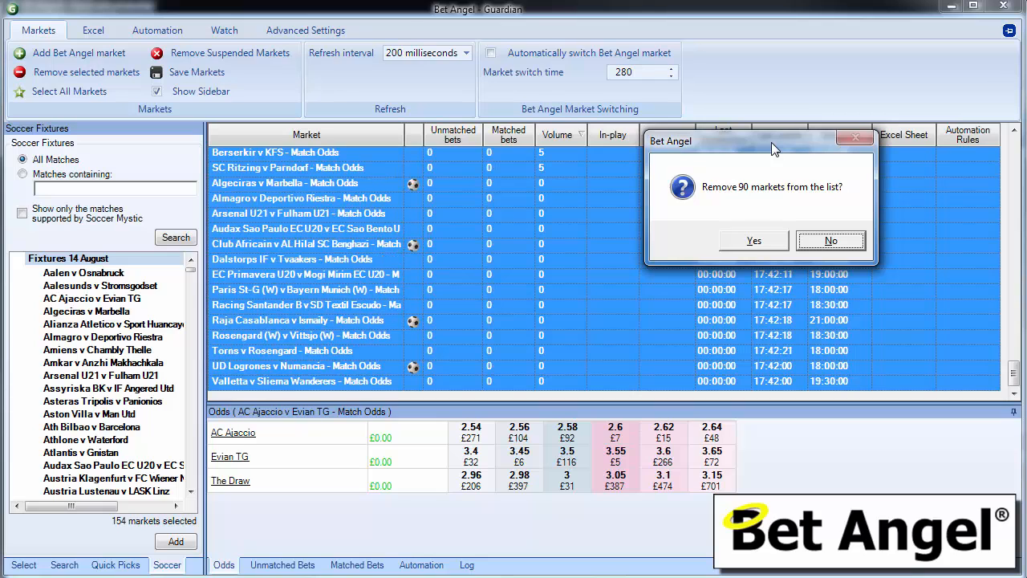
left_click(755, 243)
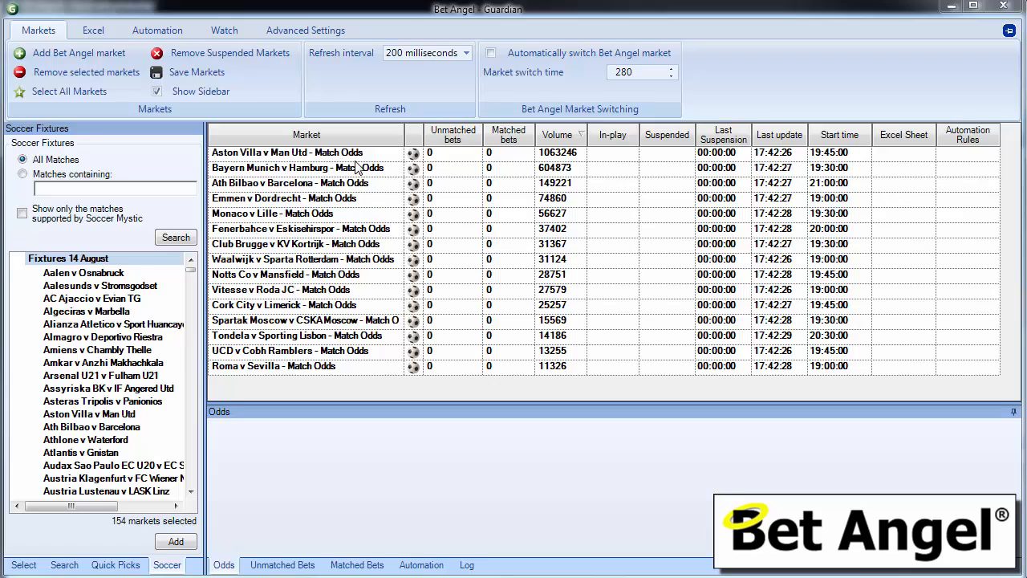
Sort the Guardian list by start time, earliest first, and select the four 19:00 markets, Emmen v Dordrecht through Waalwijk v Sparta Rotterdam
left_click(835, 134)
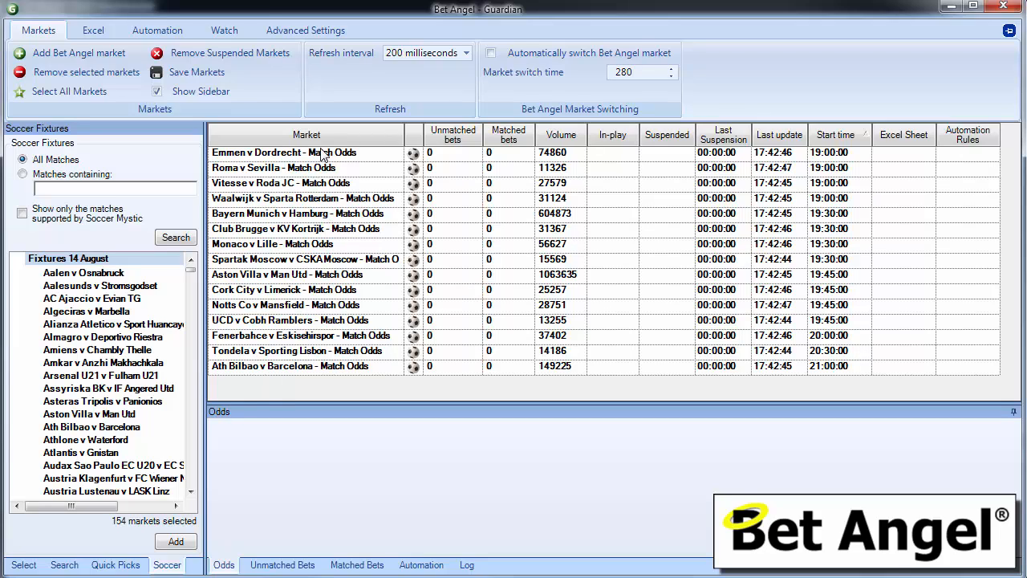
left_click(320, 152)
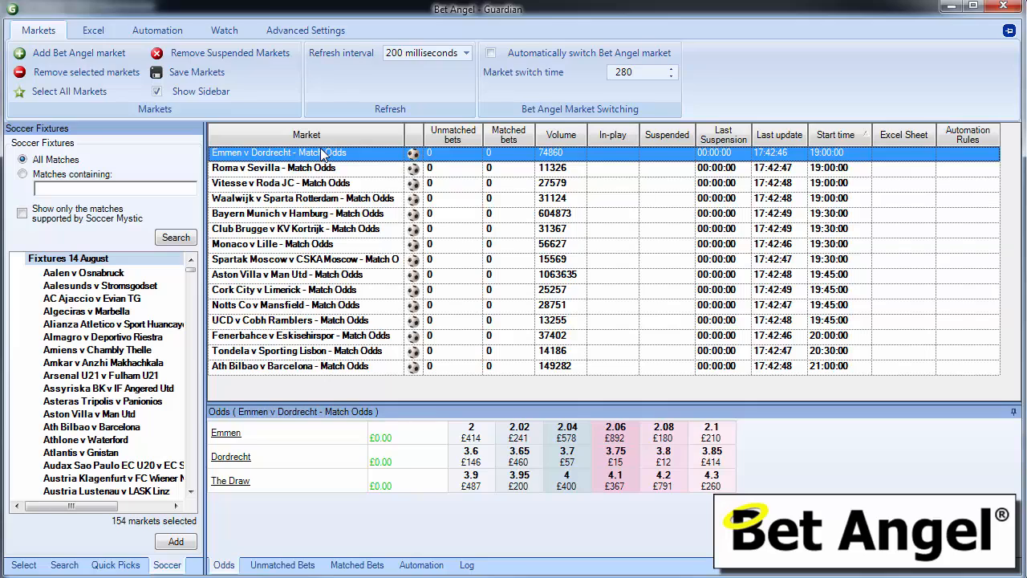
key("shift+Down")
key("shift+Down")
key("shift+Down")
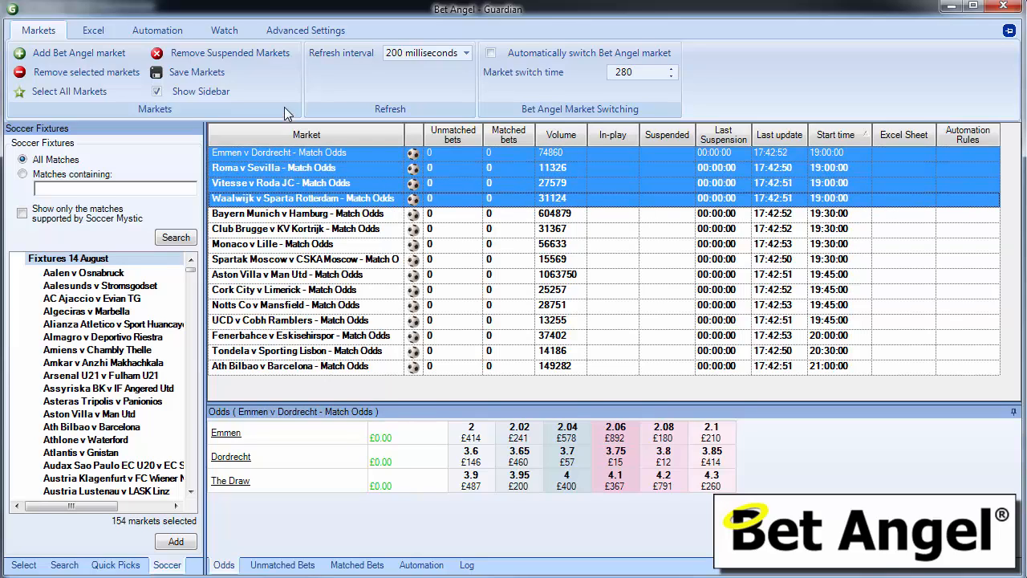
Display the Watch 1 watch list and place its window over the Guardian market list
left_click(233, 35)
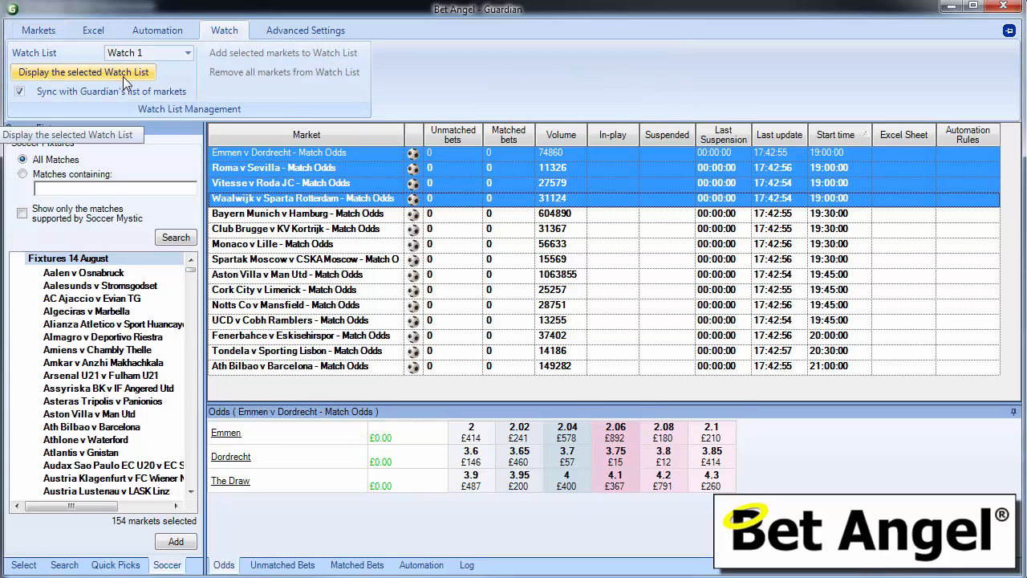
left_click(122, 76)
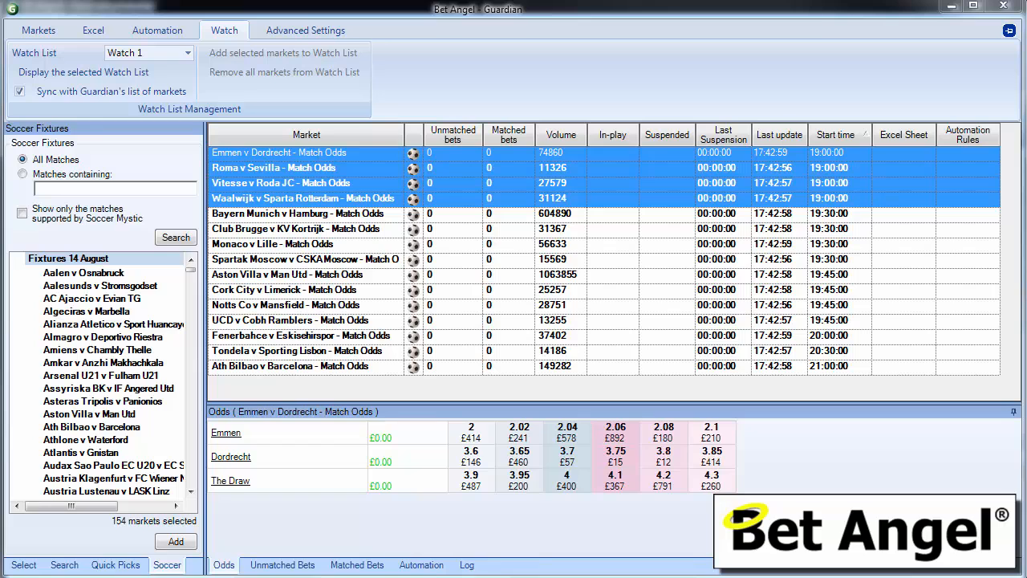
left_click_drag(899, 38, 872, 49)
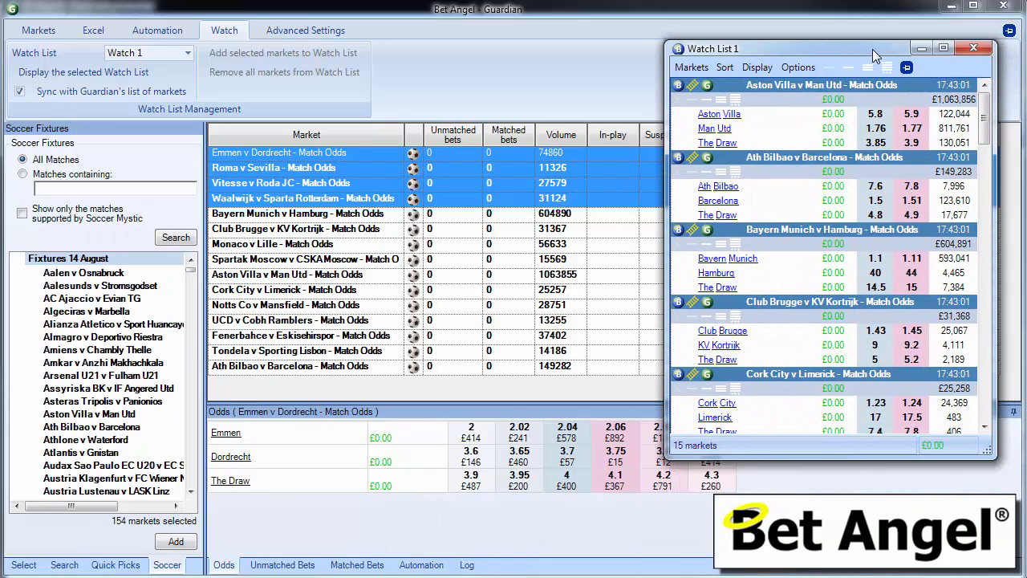
left_click_drag(872, 49, 816, 49)
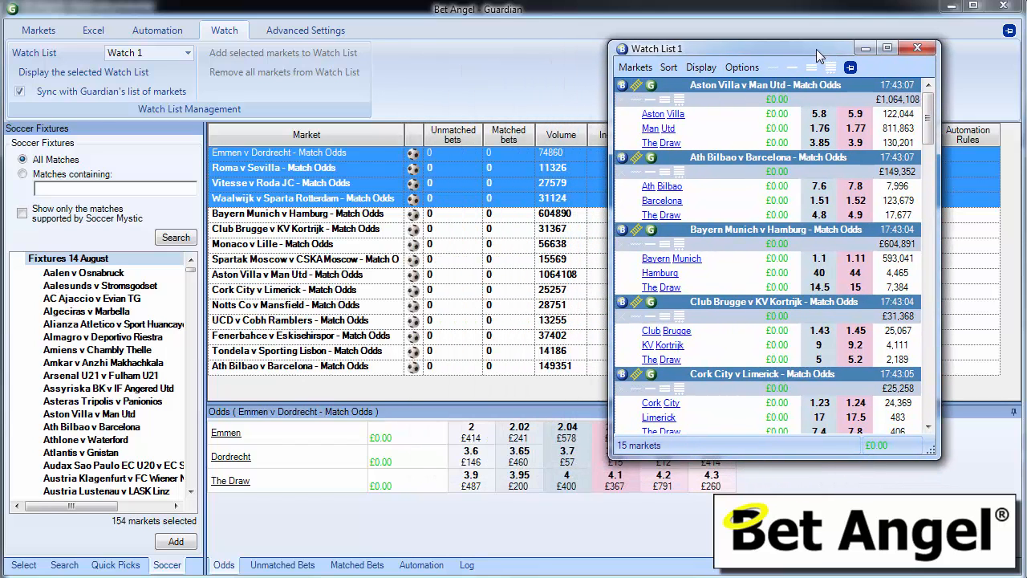